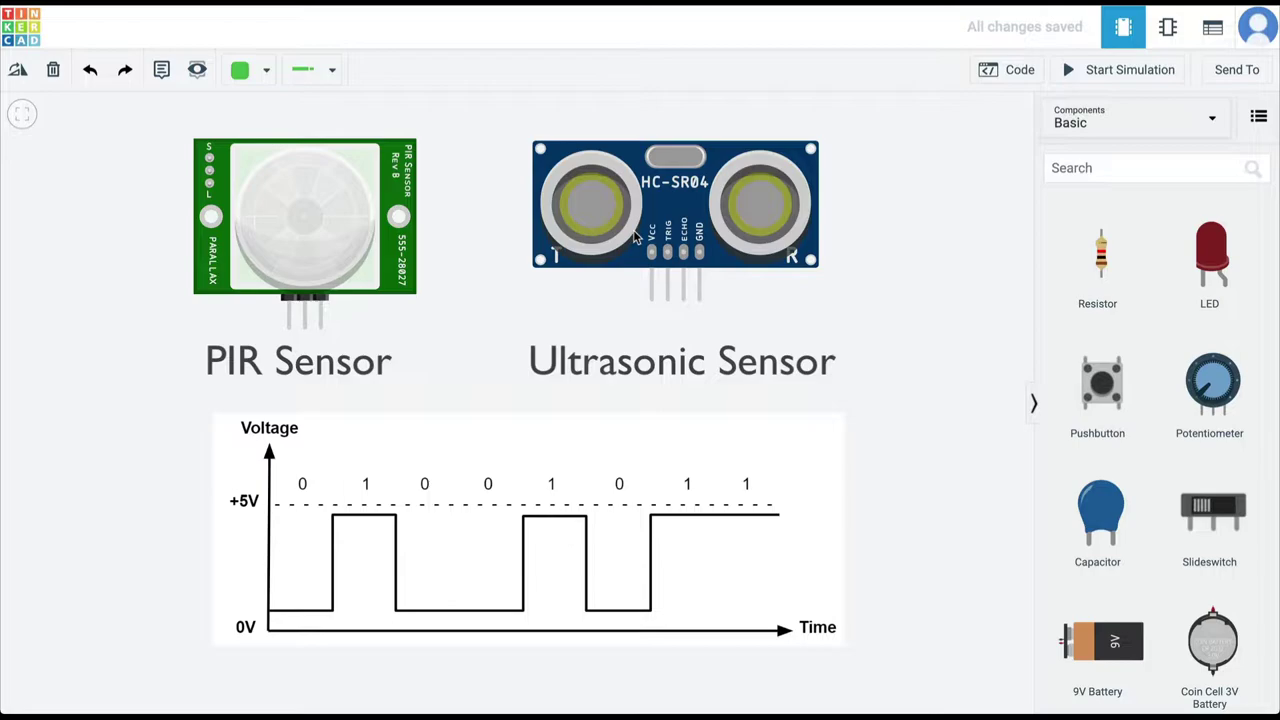
Search the components for "light" and place a photoresistor on the workplane
click(1123, 168)
text(light)
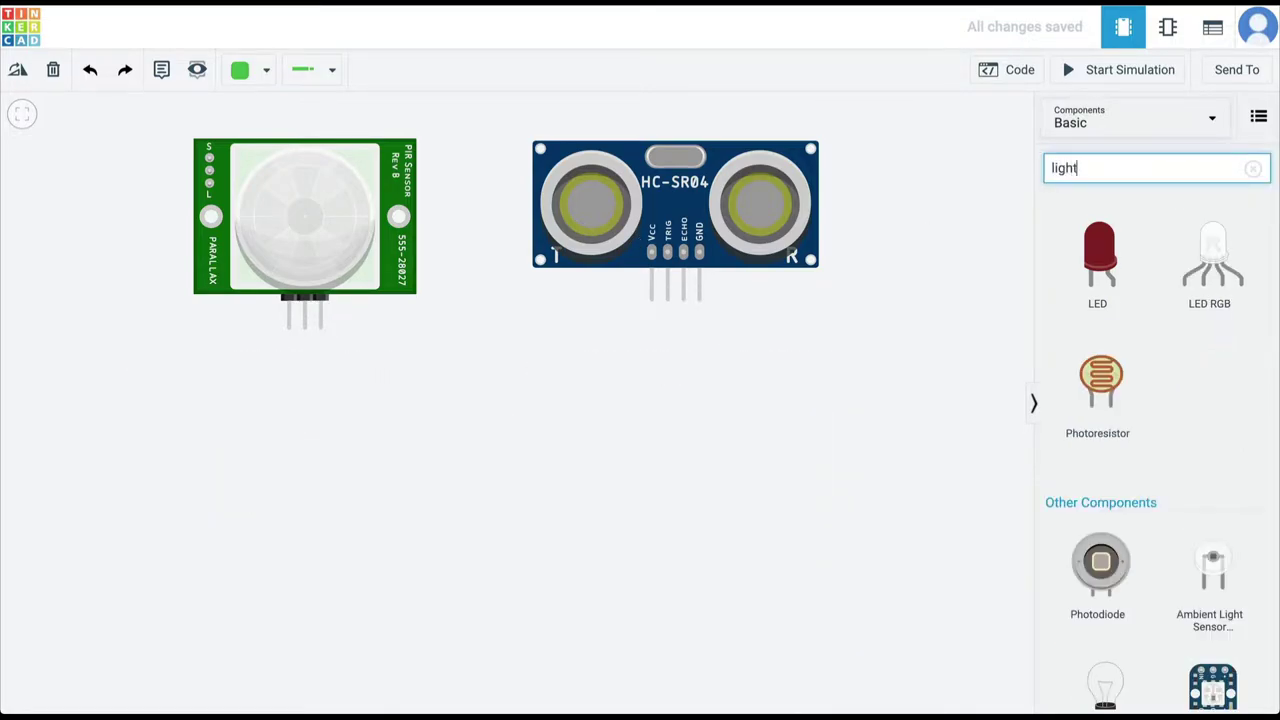
drag(1100, 382, 492, 428)
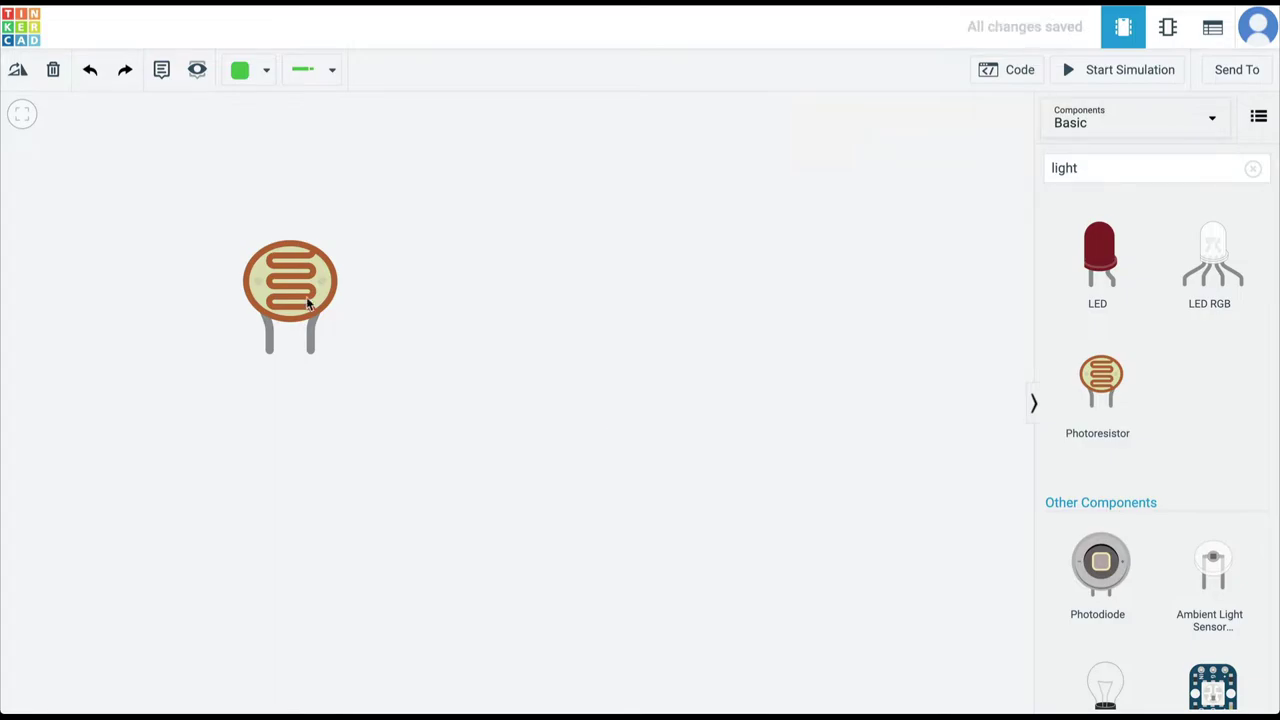
Find a multimeter by searching "meter", place it beside the photoresistor, and set its mode to Resistance
double_click(1171, 177)
text(meter)
drag(1211, 251, 714, 523)
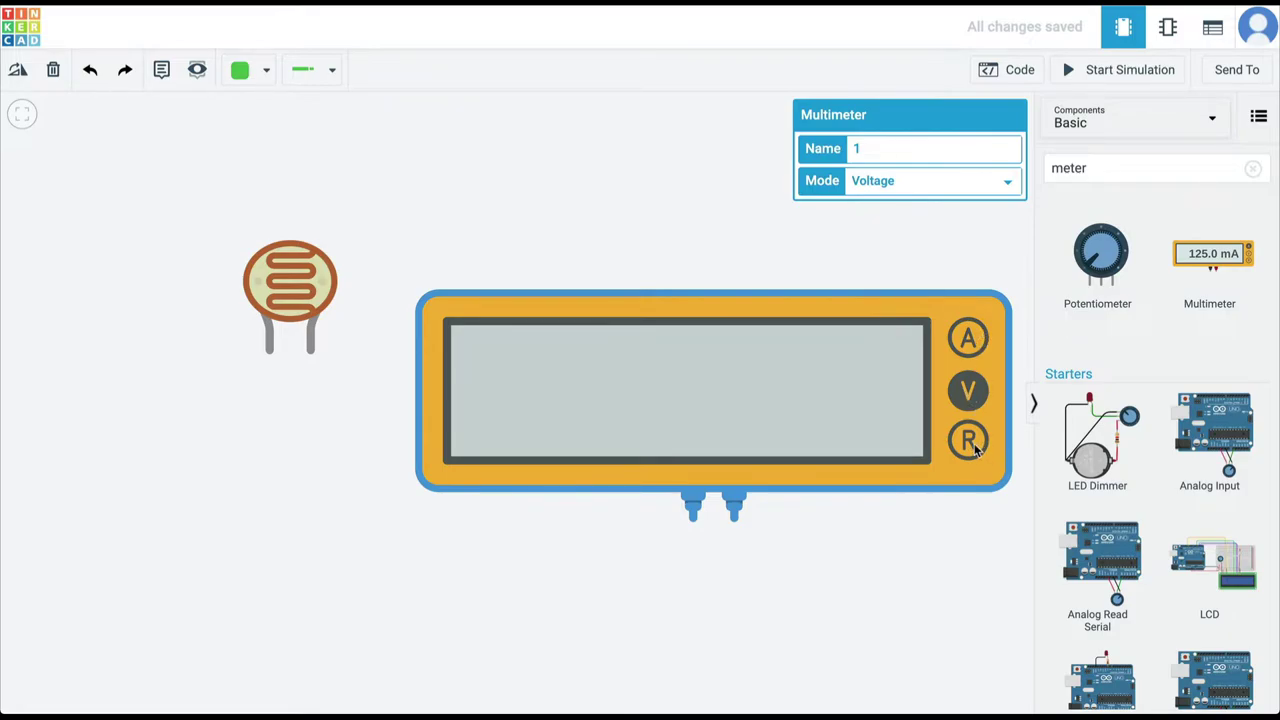
click(906, 188)
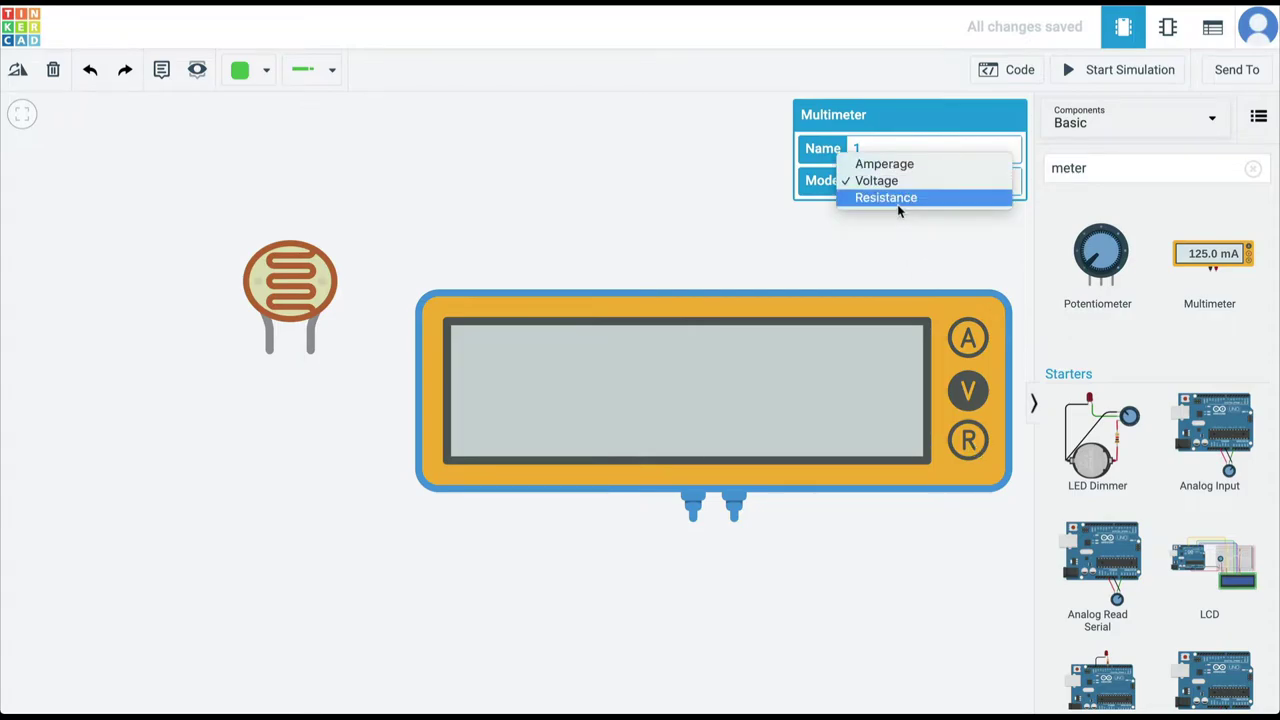
click(897, 202)
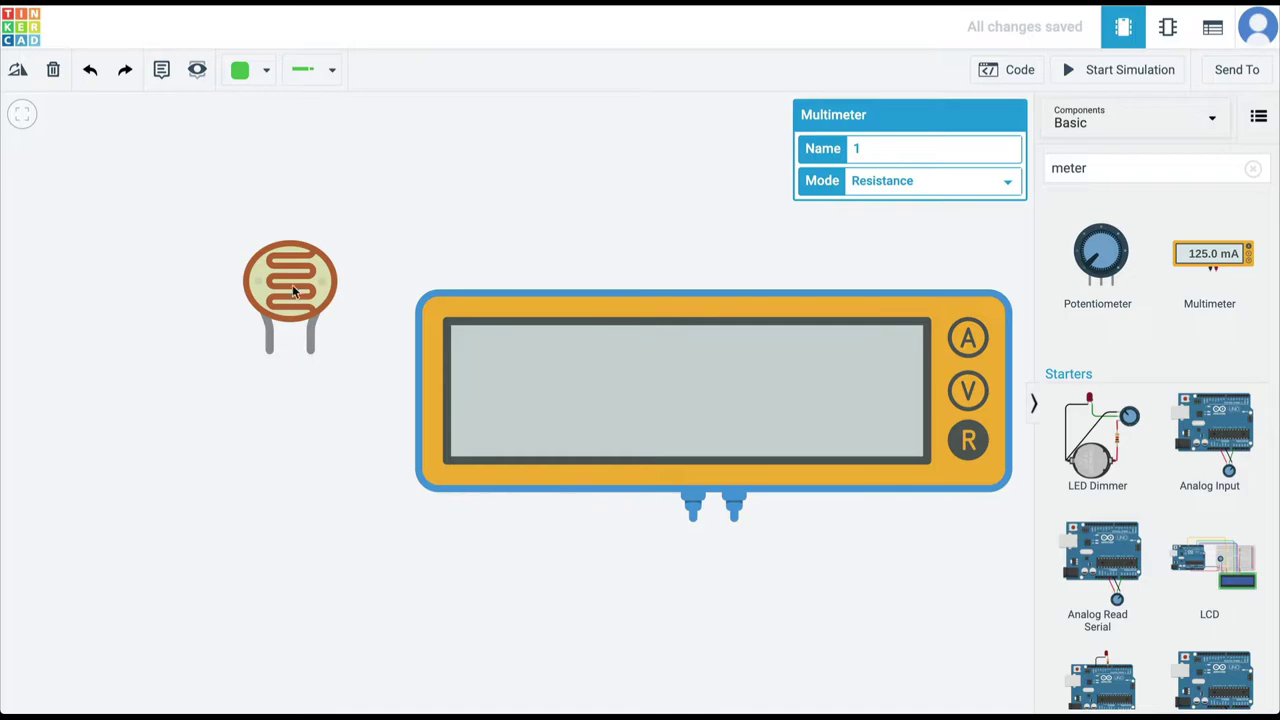
Wire the photoresistor's Terminal 1 to the multimeter's red probe, routing it below the meter and straightening its final bend
click(268, 352)
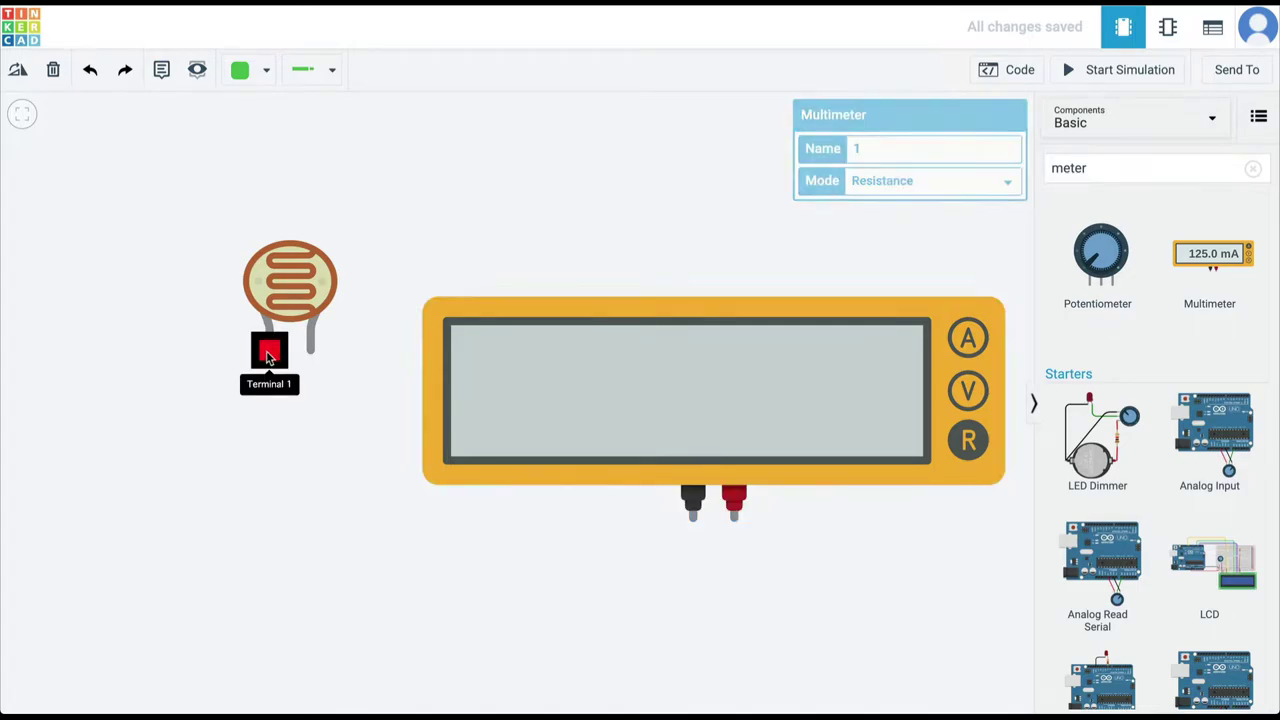
click(271, 657)
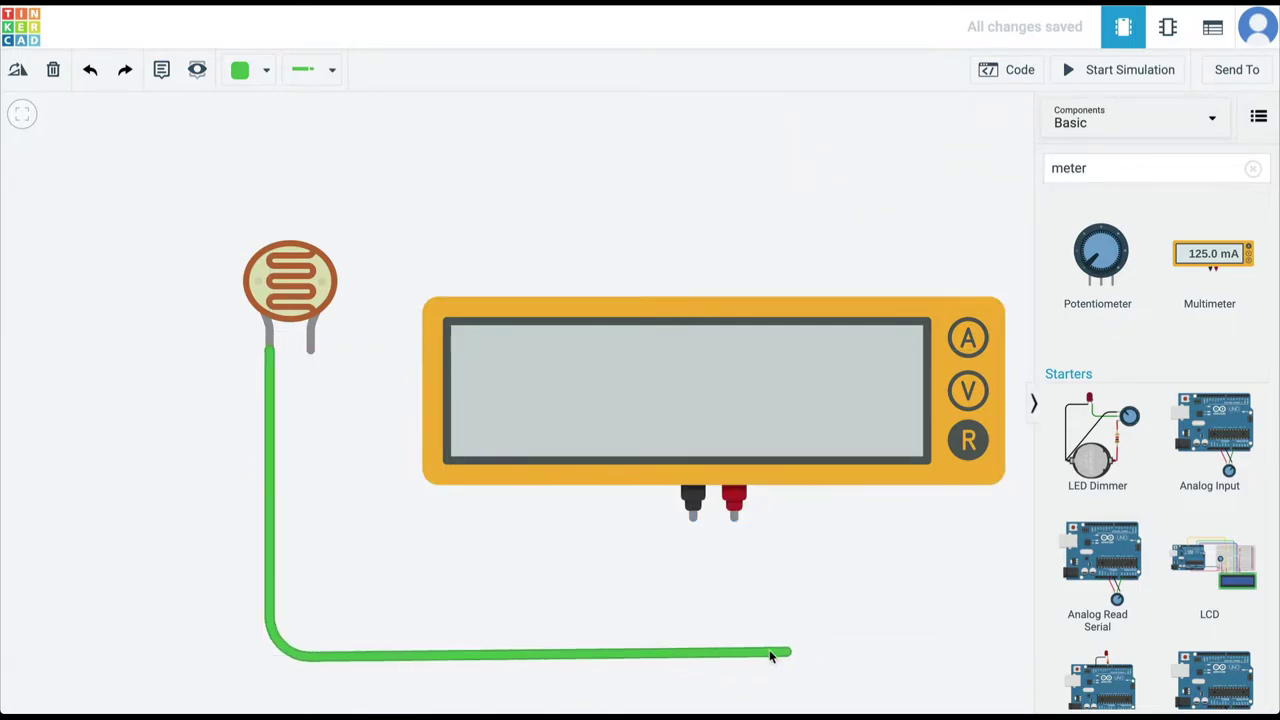
click(749, 657)
click(734, 530)
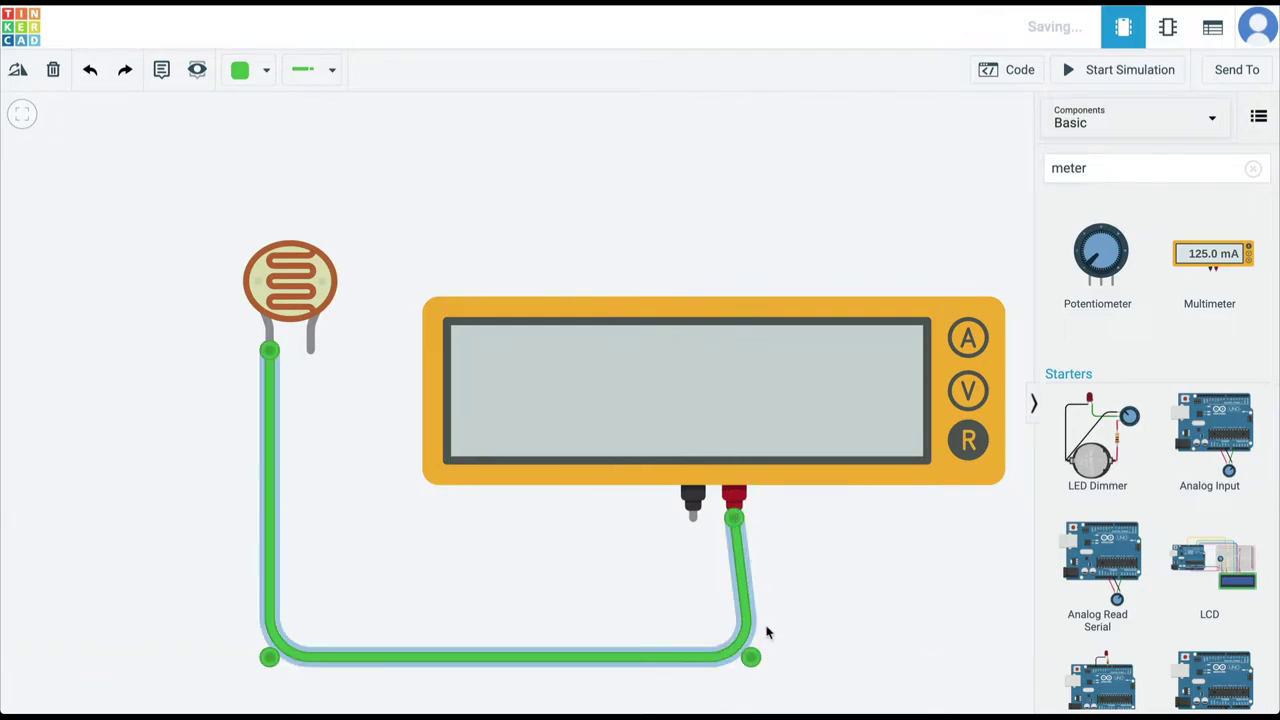
drag(751, 657, 734, 670)
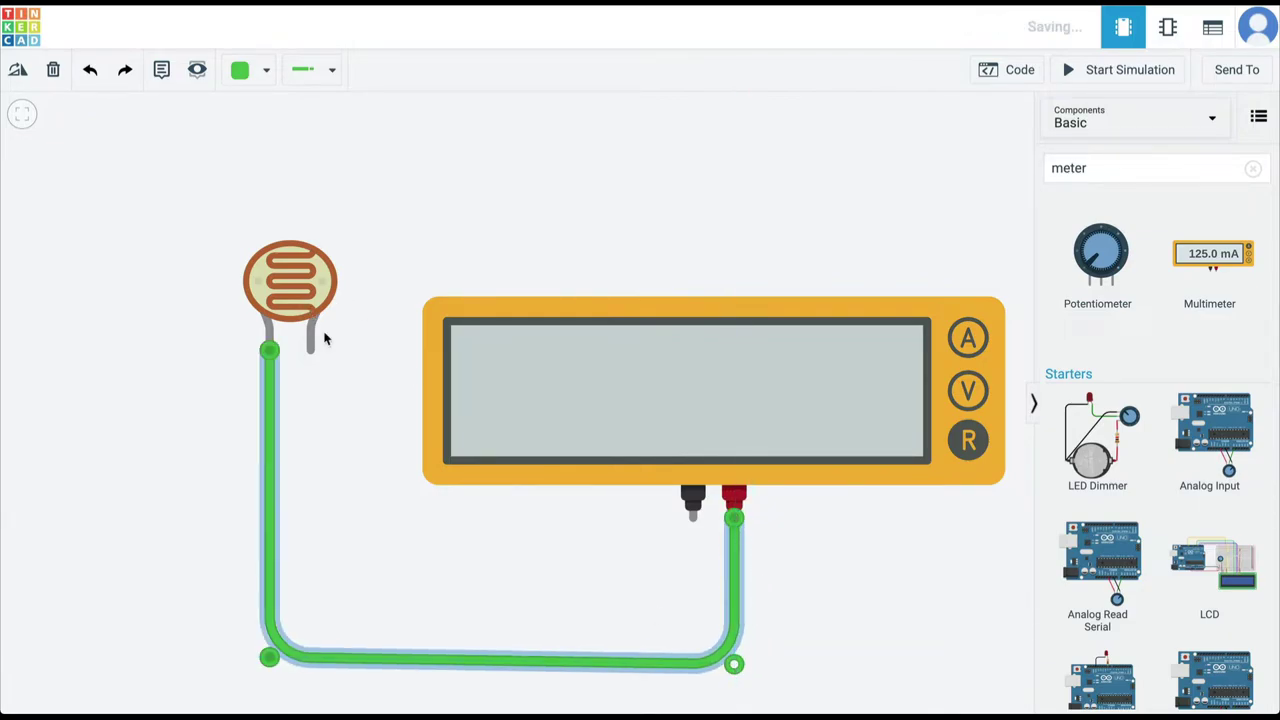
Wire the photoresistor's other terminal to the multimeter's black probe, routing it inside the first wire
click(311, 345)
click(310, 590)
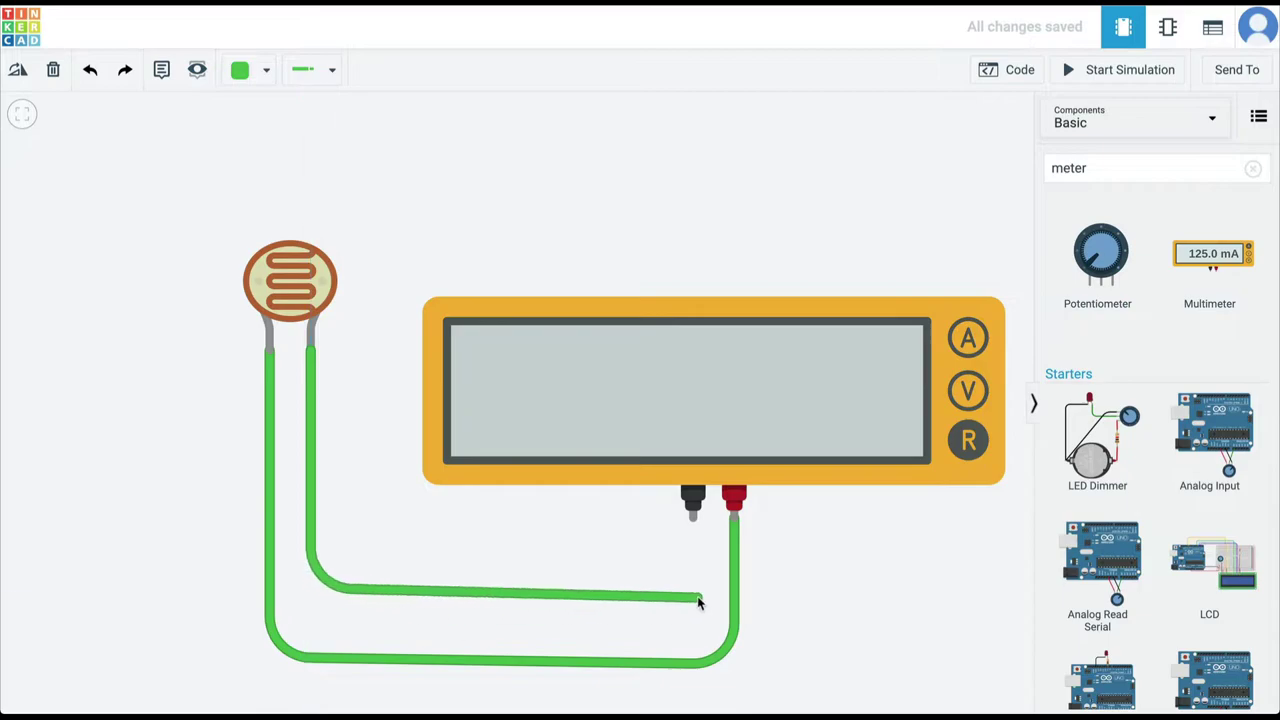
click(692, 597)
click(692, 517)
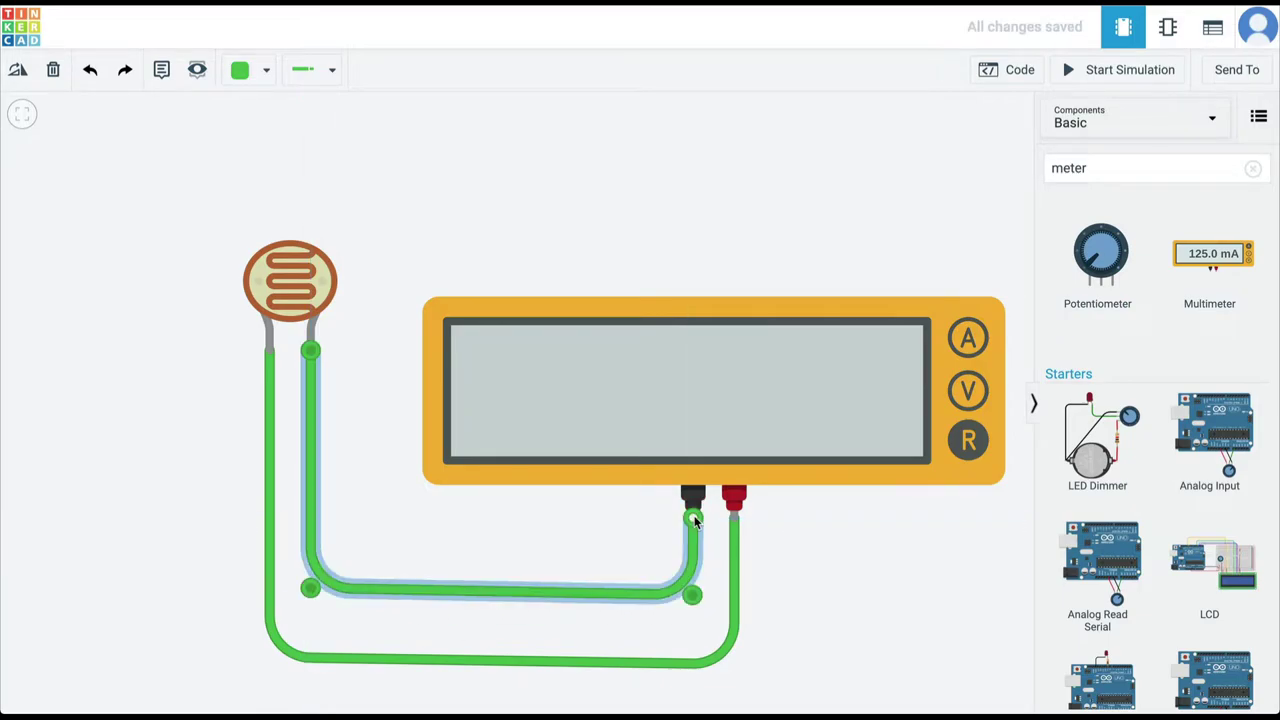
click(833, 575)
Run the simulation and vary the photoresistor's light level between full dark, full brightness and mid-range to compare the measured resistance
click(1067, 72)
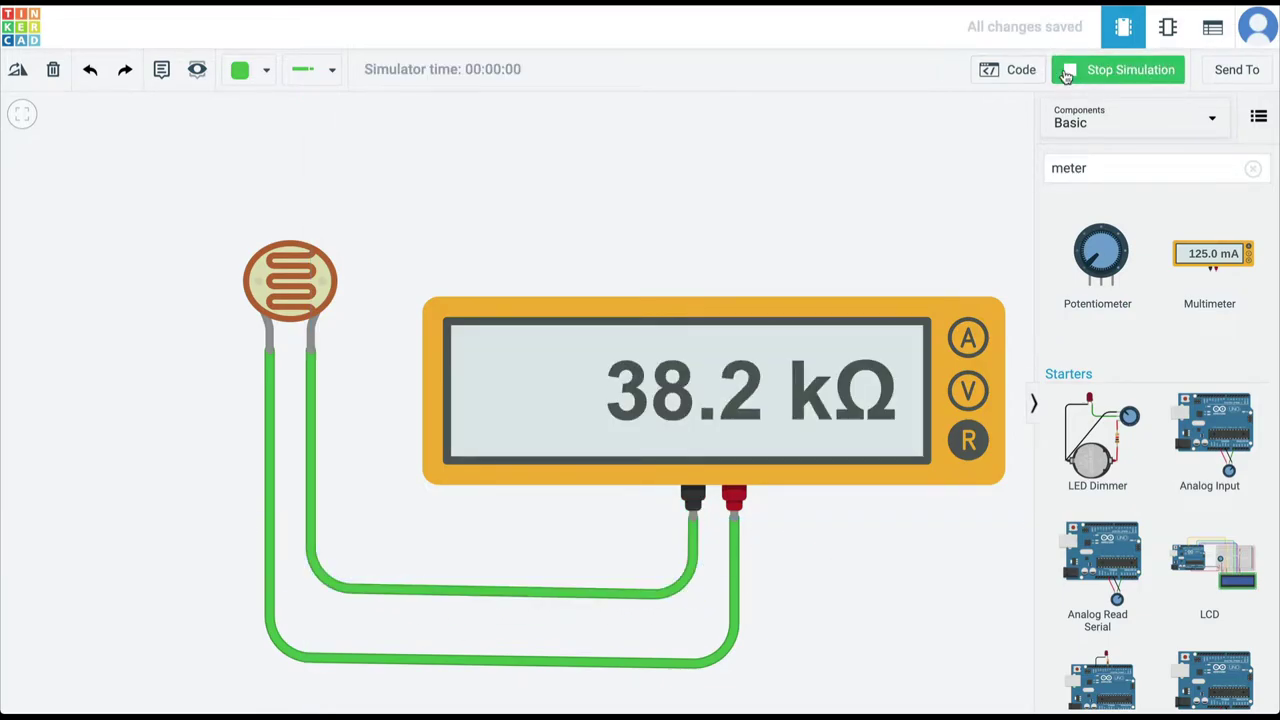
click(297, 300)
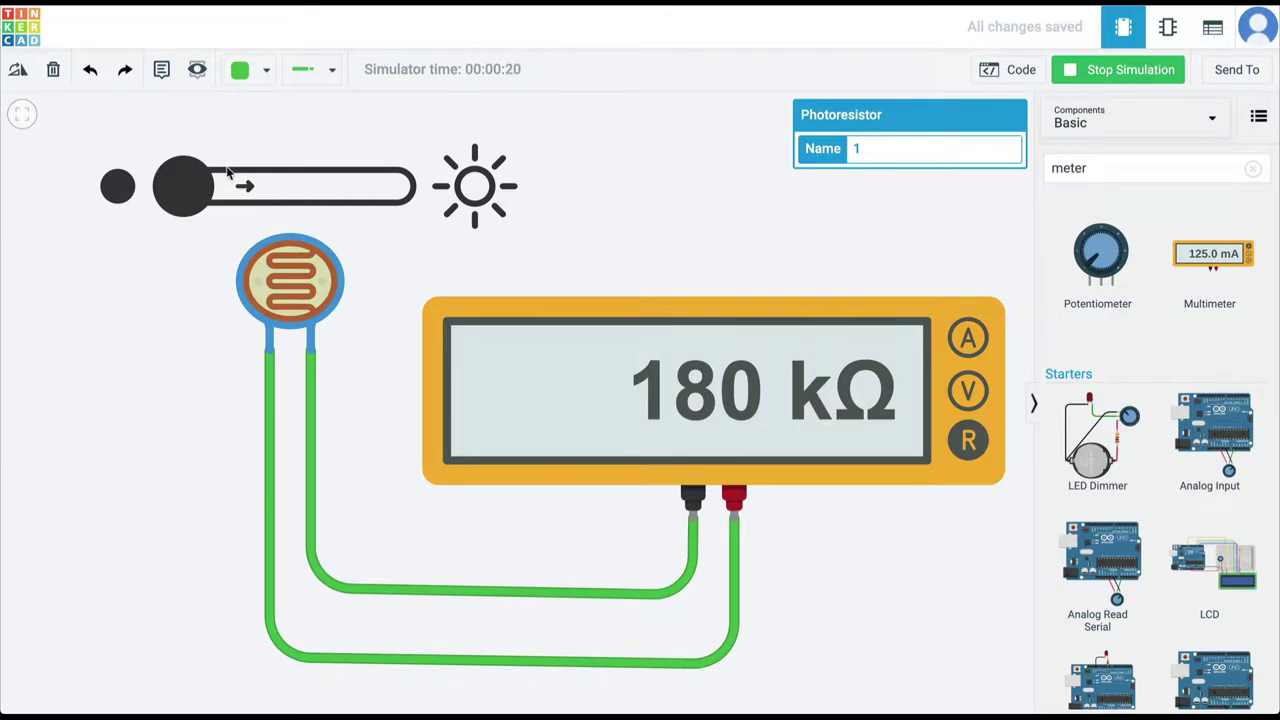
drag(183, 185, 503, 236)
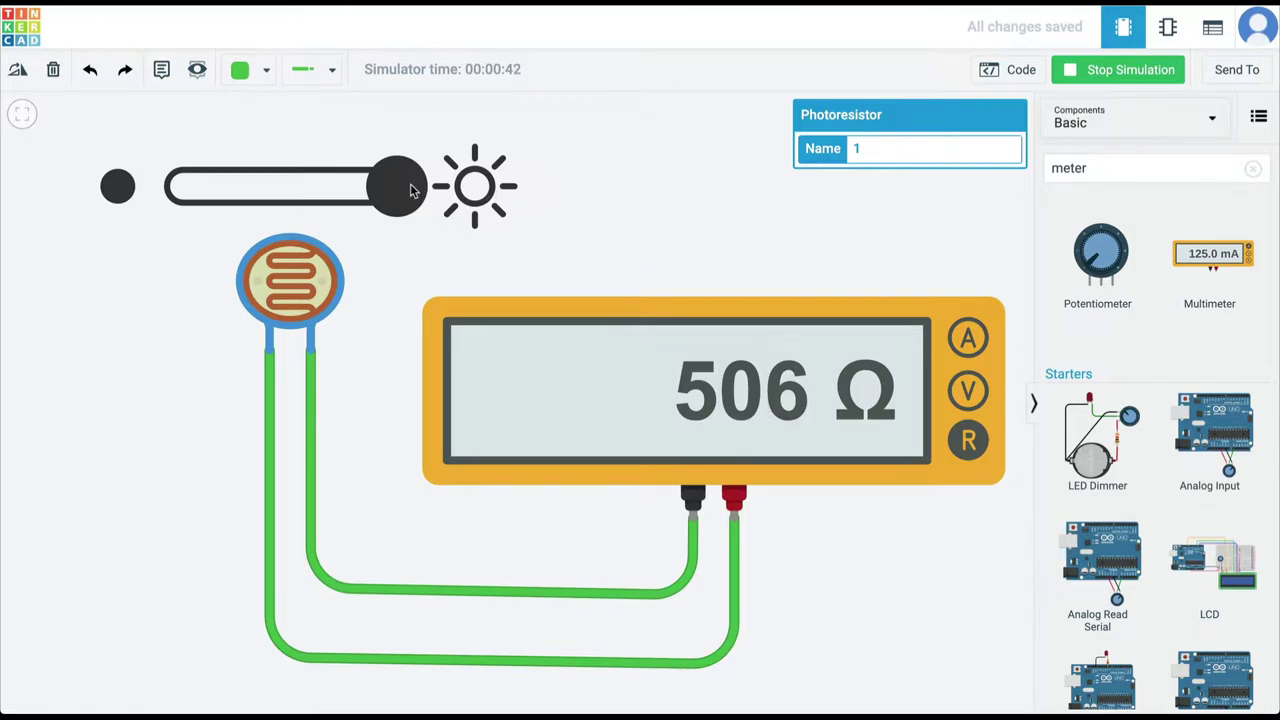
drag(410, 190, 128, 195)
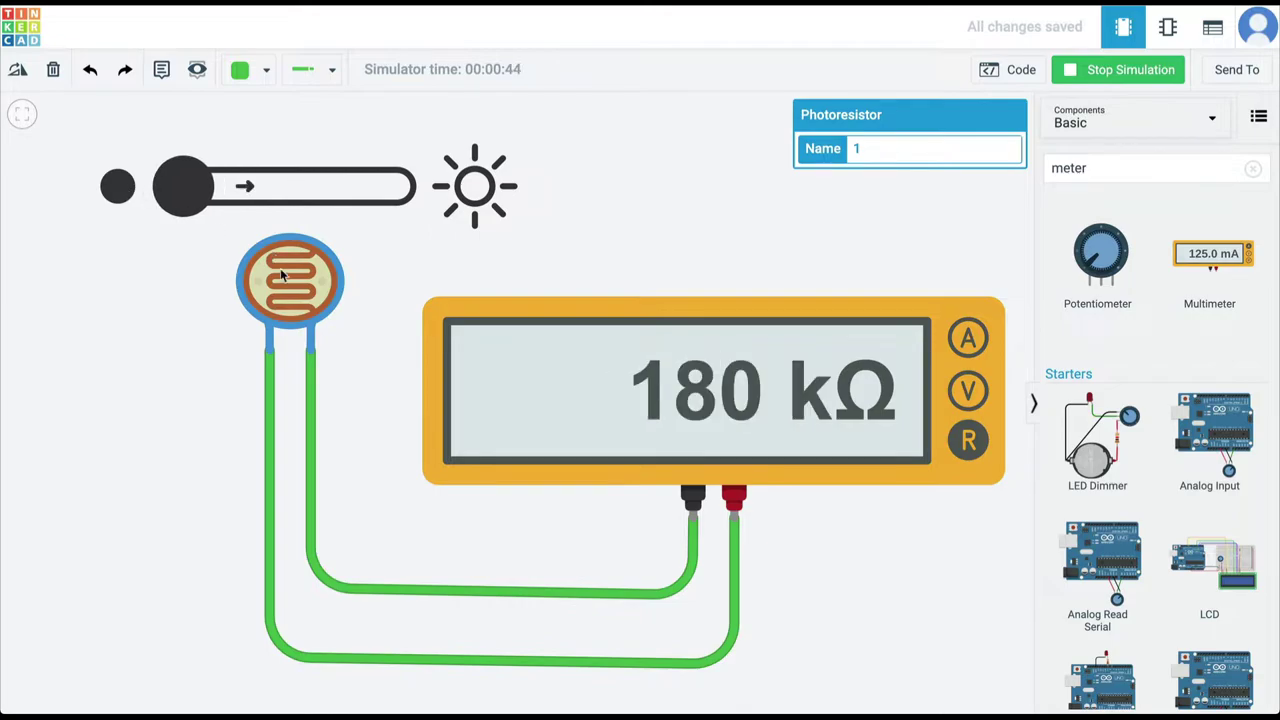
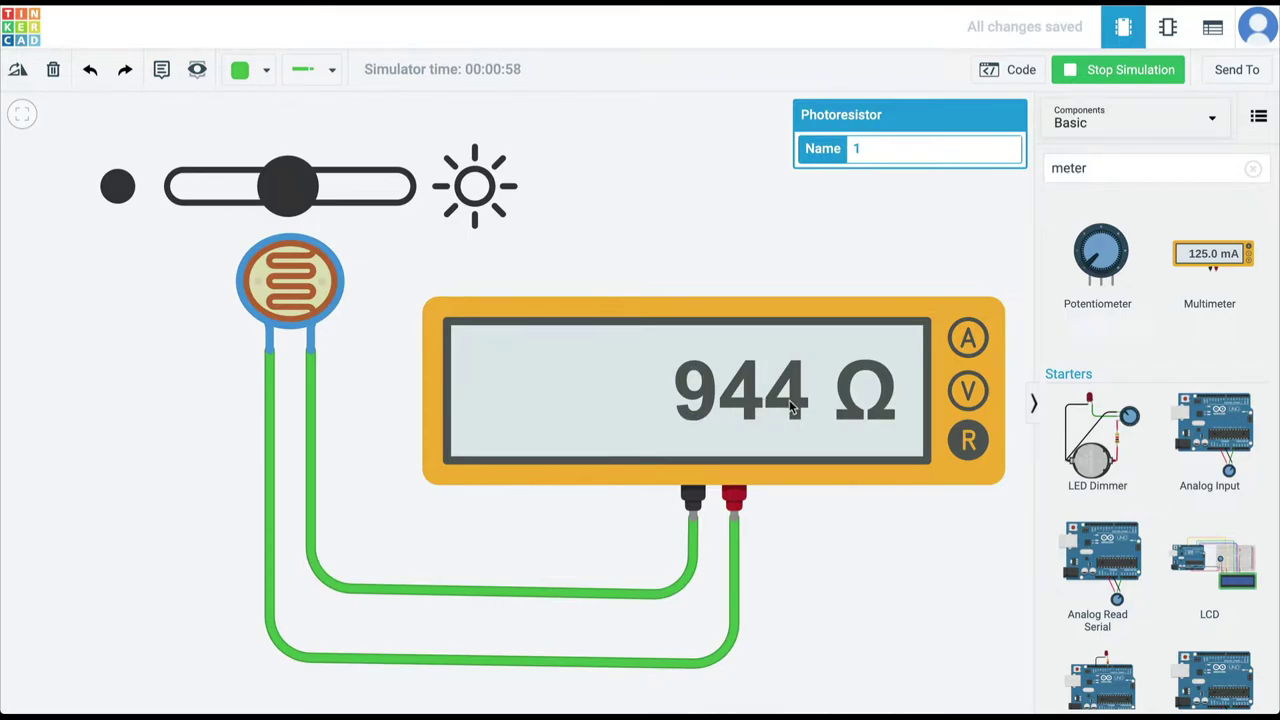
drag(285, 188, 24, 215)
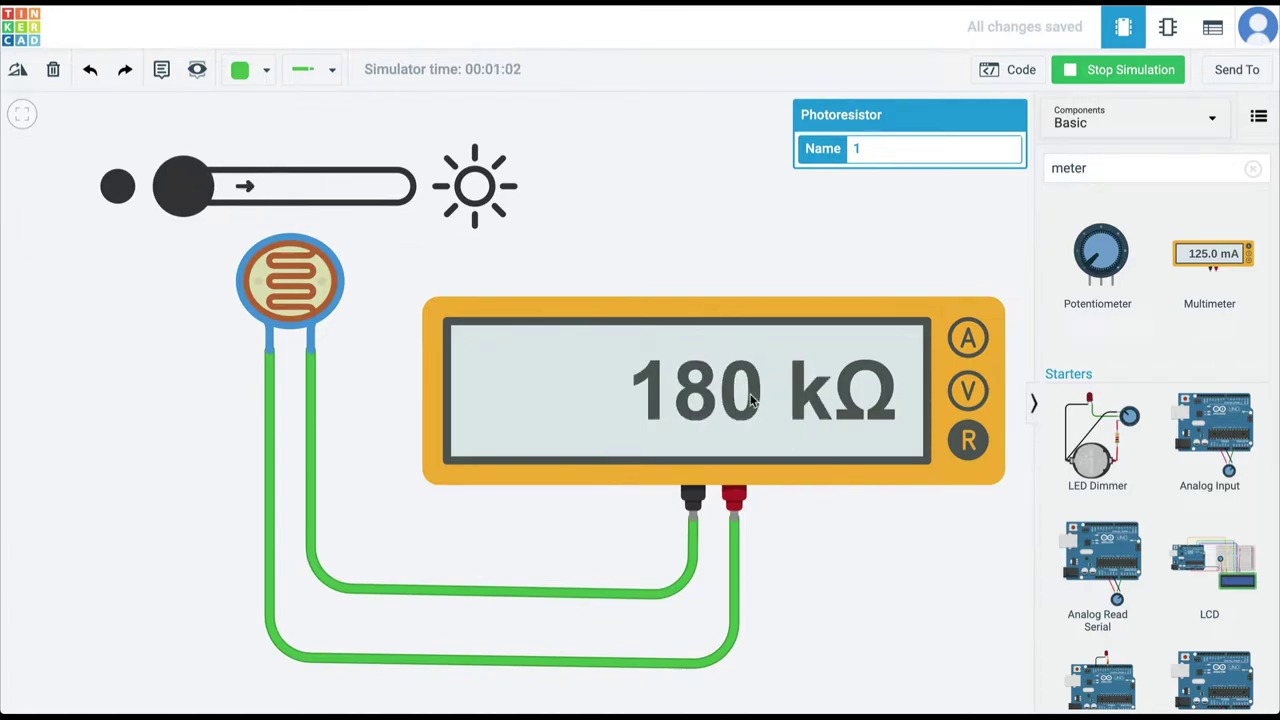
drag(196, 194, 594, 200)
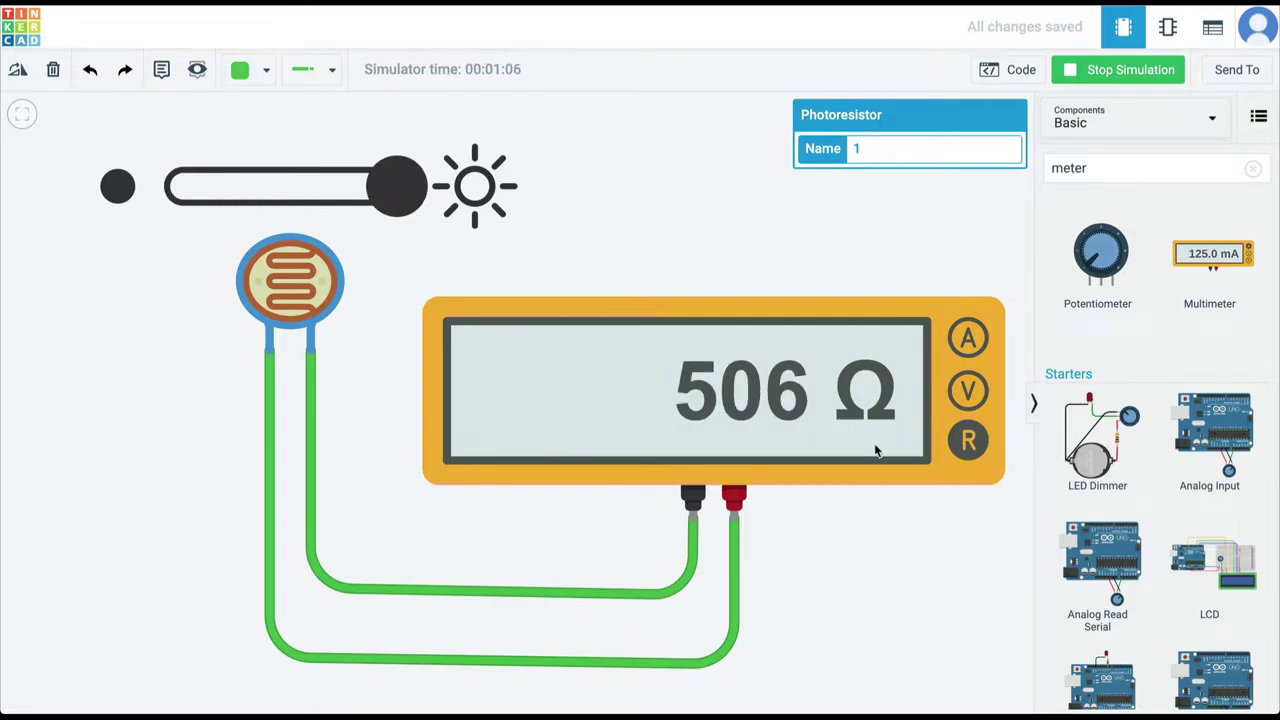
drag(398, 186, 289, 195)
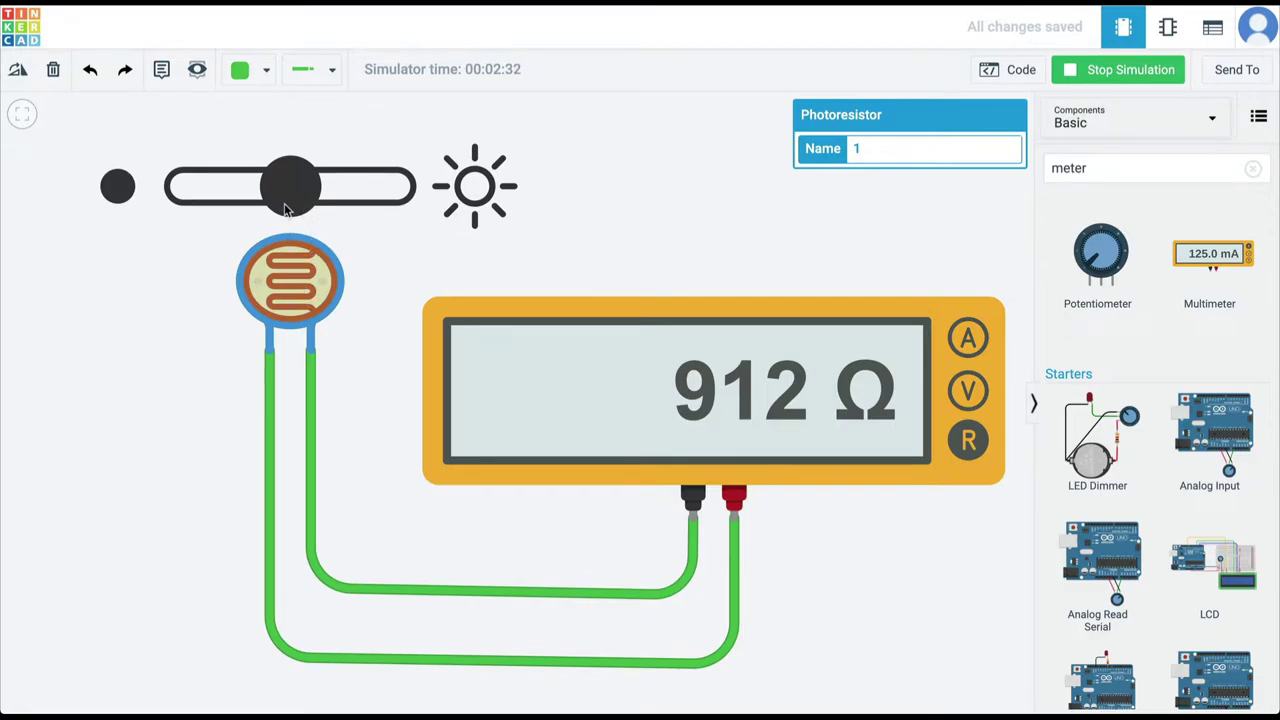
mouse_move(288, 190)
mouse_down()
mouse_move(203, 193)
mouse_move(365, 195)
mouse_move(289, 197)
mouse_up()
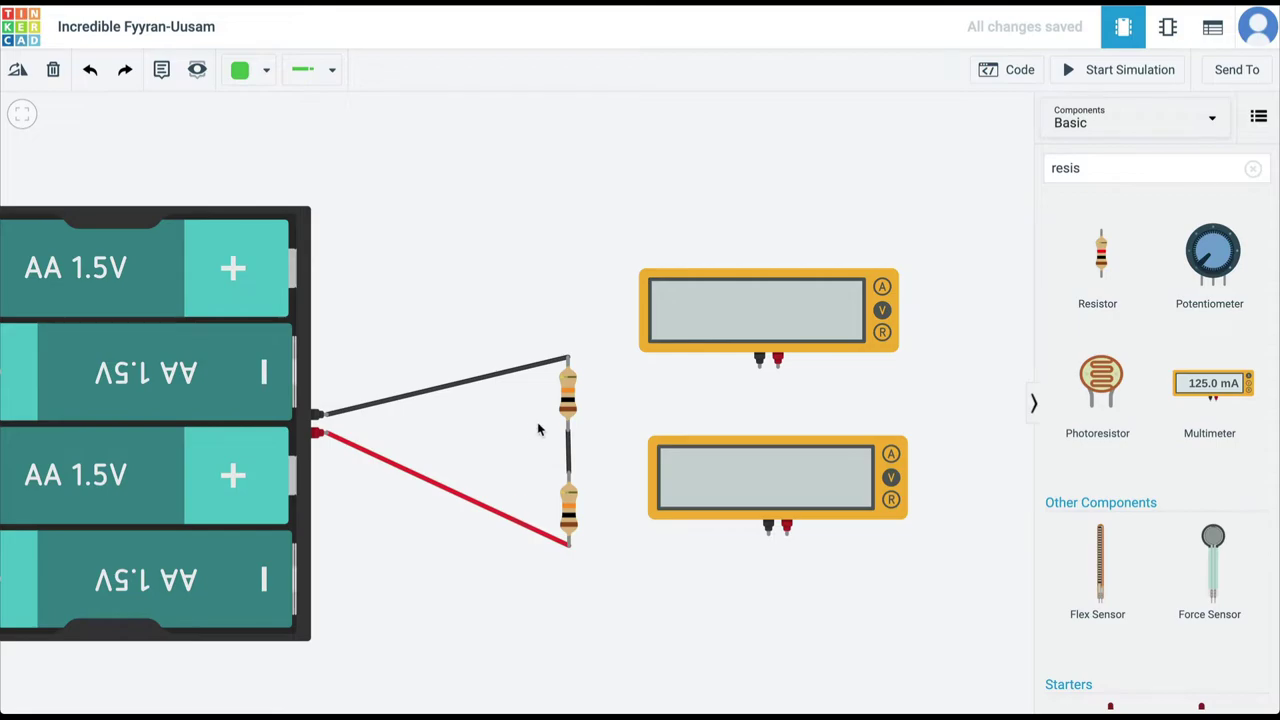
Inspect the resistance settings of the two series resistors in the battery circuit
click(568, 405)
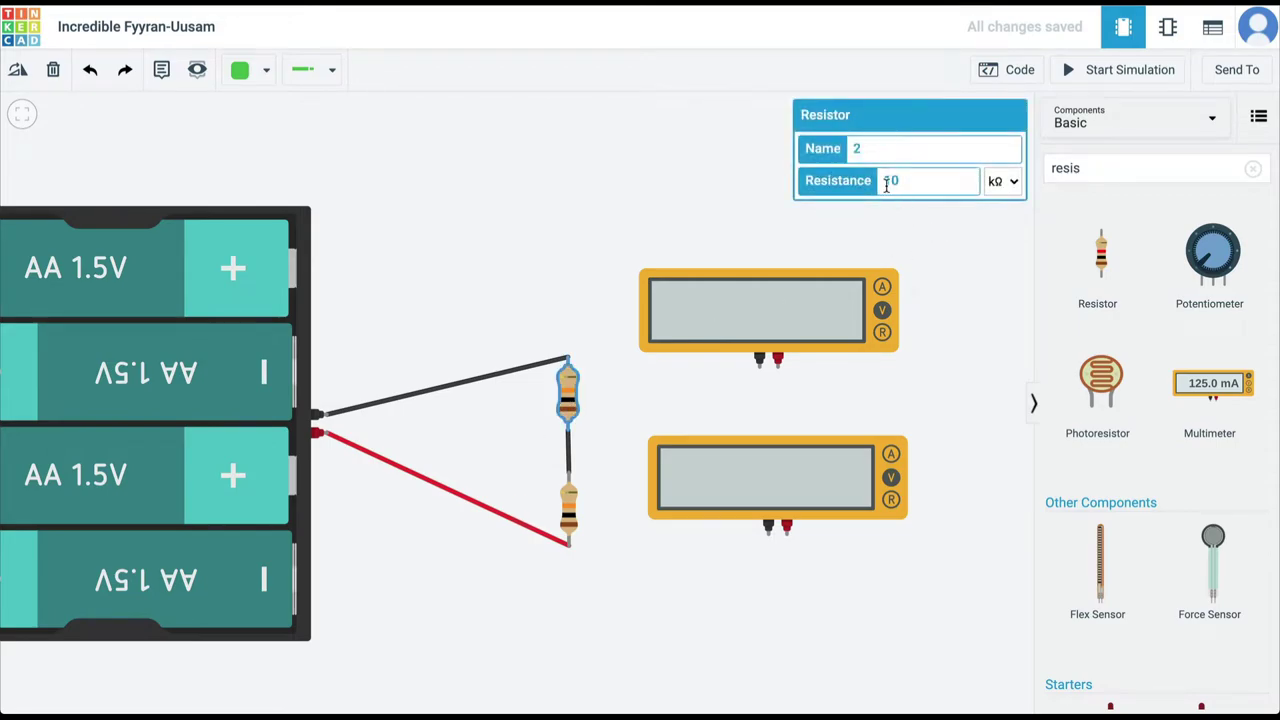
click(572, 516)
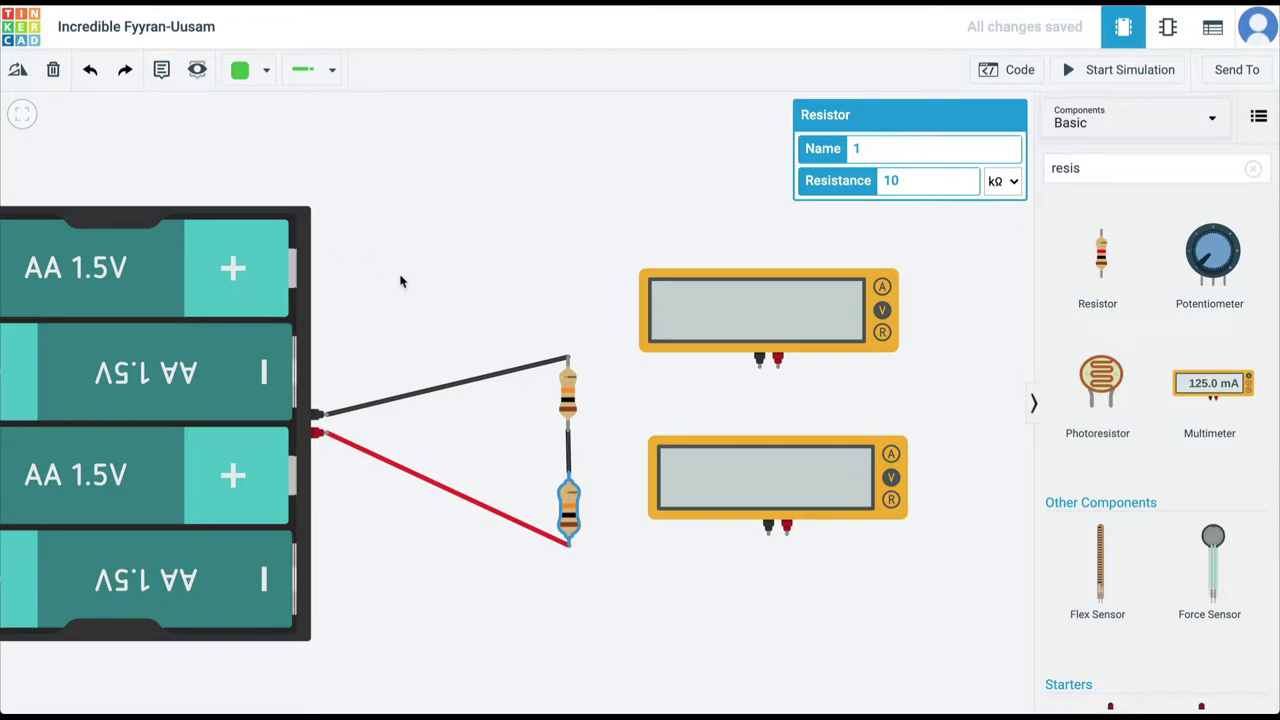
click(540, 283)
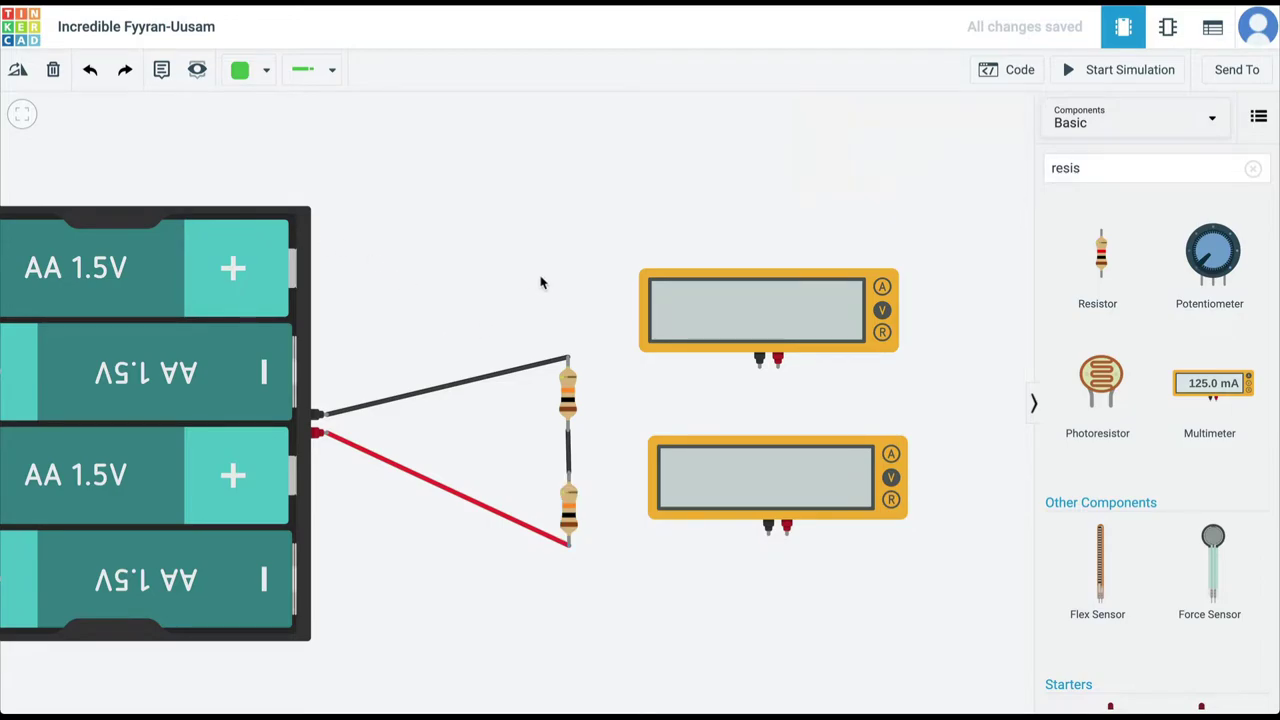
Wire the upper multimeter across the upper resistor, black probe to Terminal 2 and red probe to its lower terminal
click(567, 358)
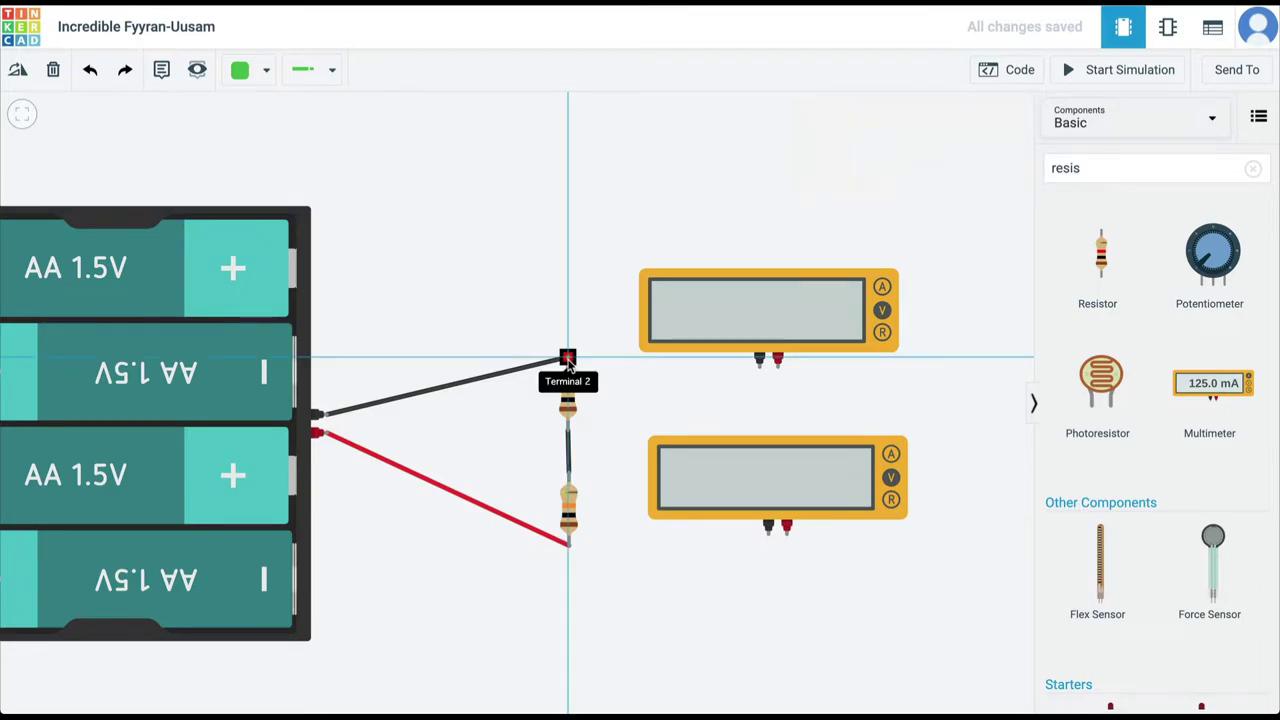
click(759, 359)
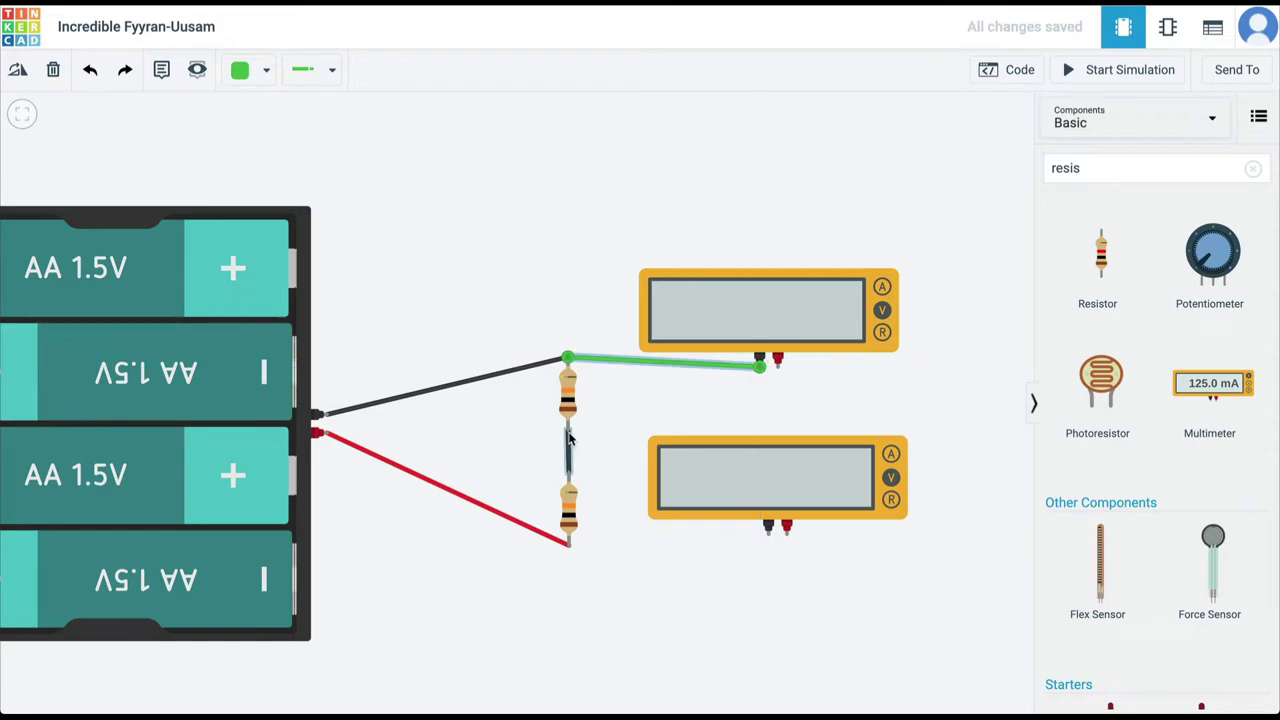
click(567, 432)
click(778, 358)
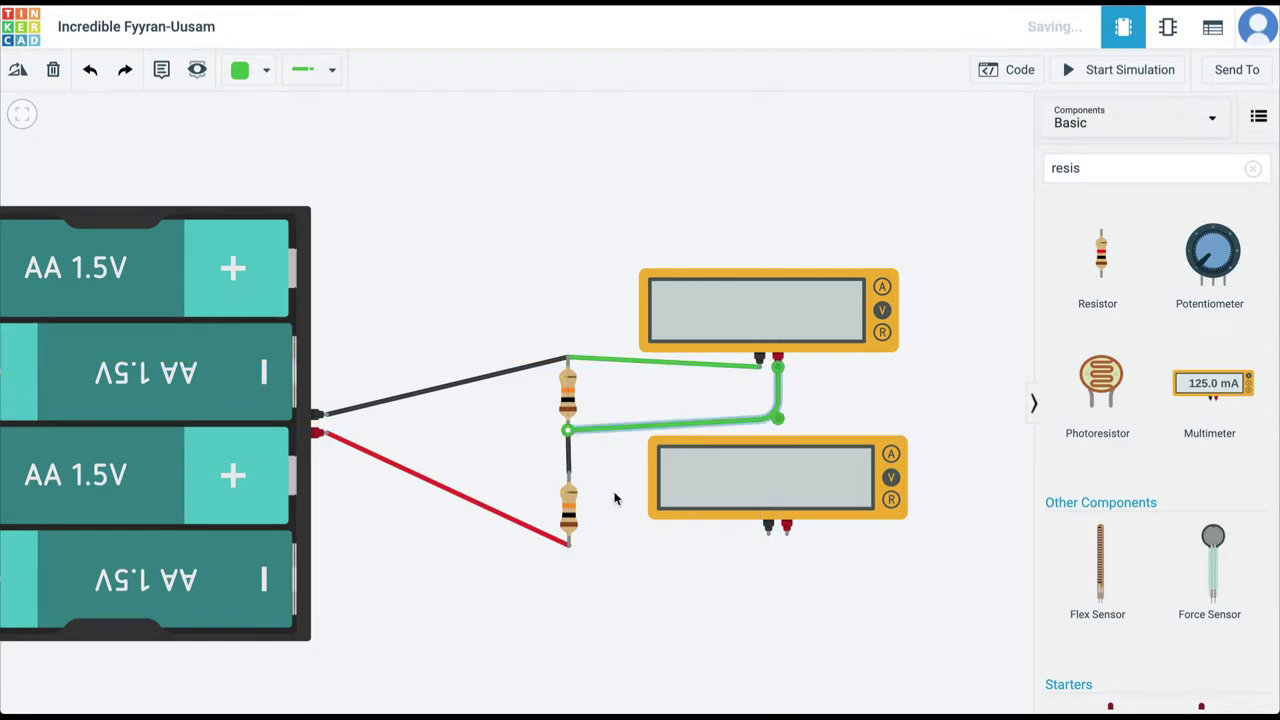
Wire the lower multimeter across the lower resistor, black probe to its upper terminal and red probe to its lower terminal
click(768, 527)
click(567, 468)
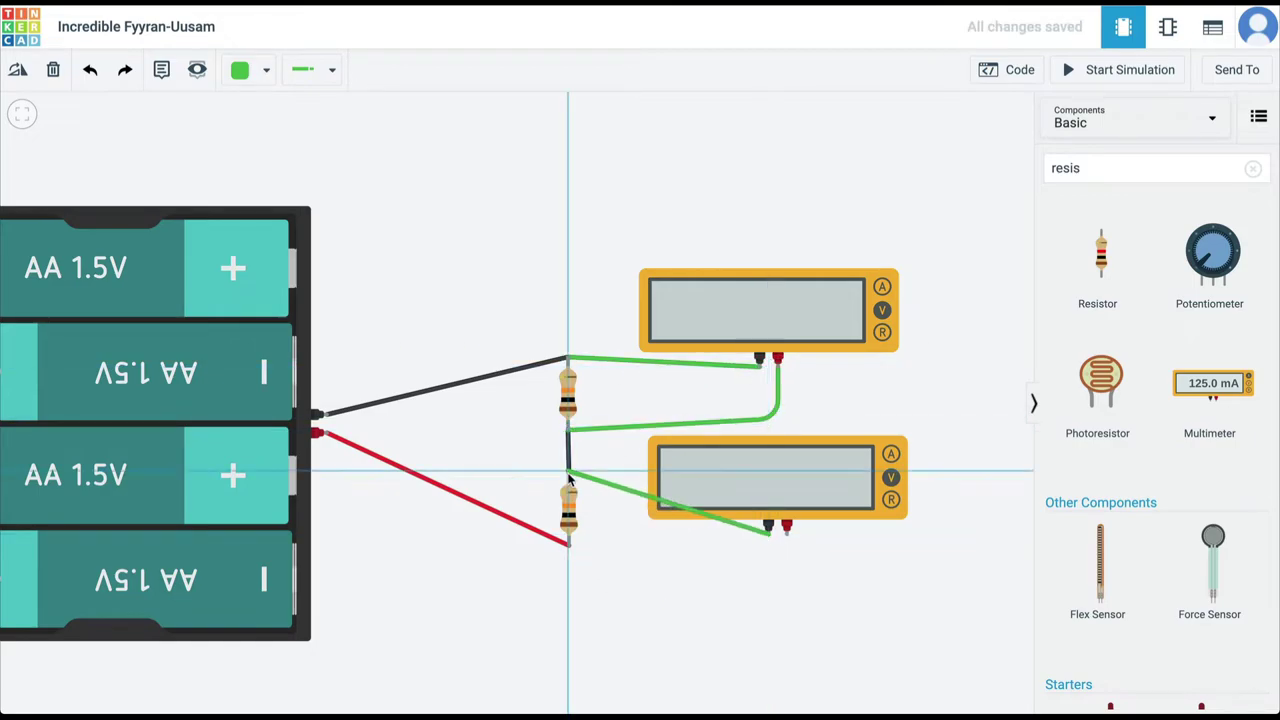
click(786, 527)
click(787, 590)
click(568, 545)
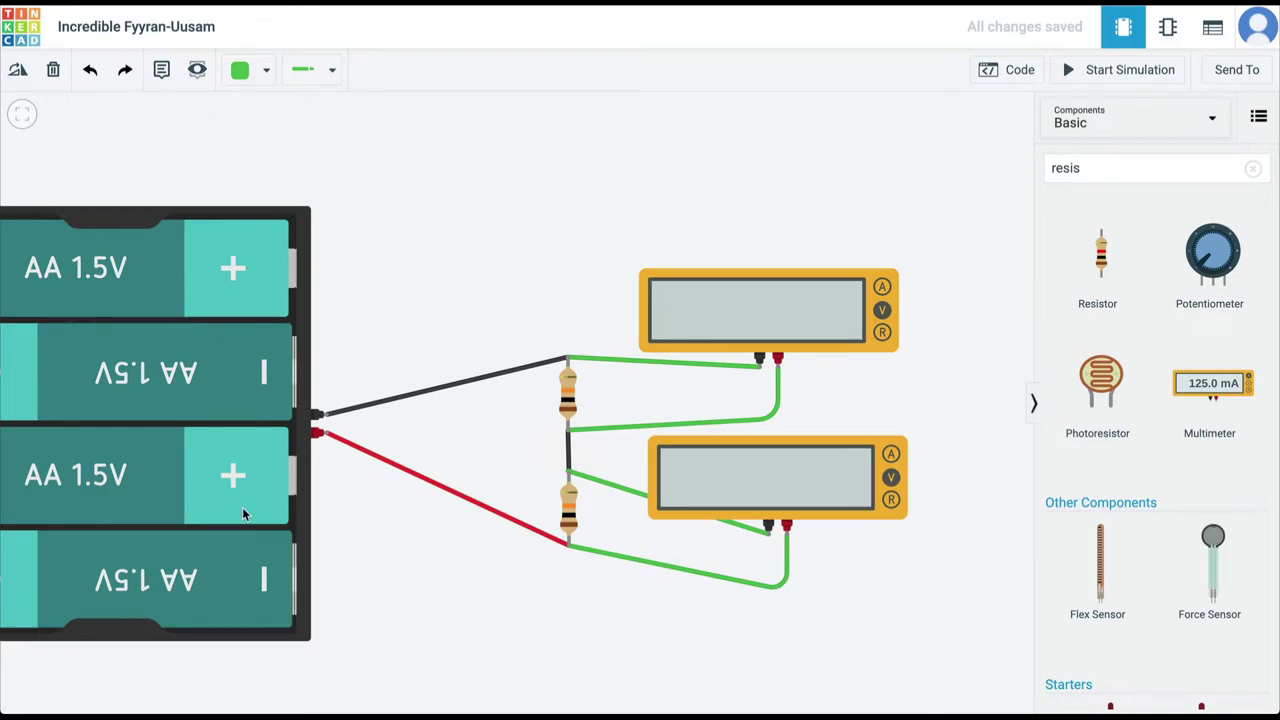
Recheck that both resistors across the multimeters have the same resistance setting
click(573, 397)
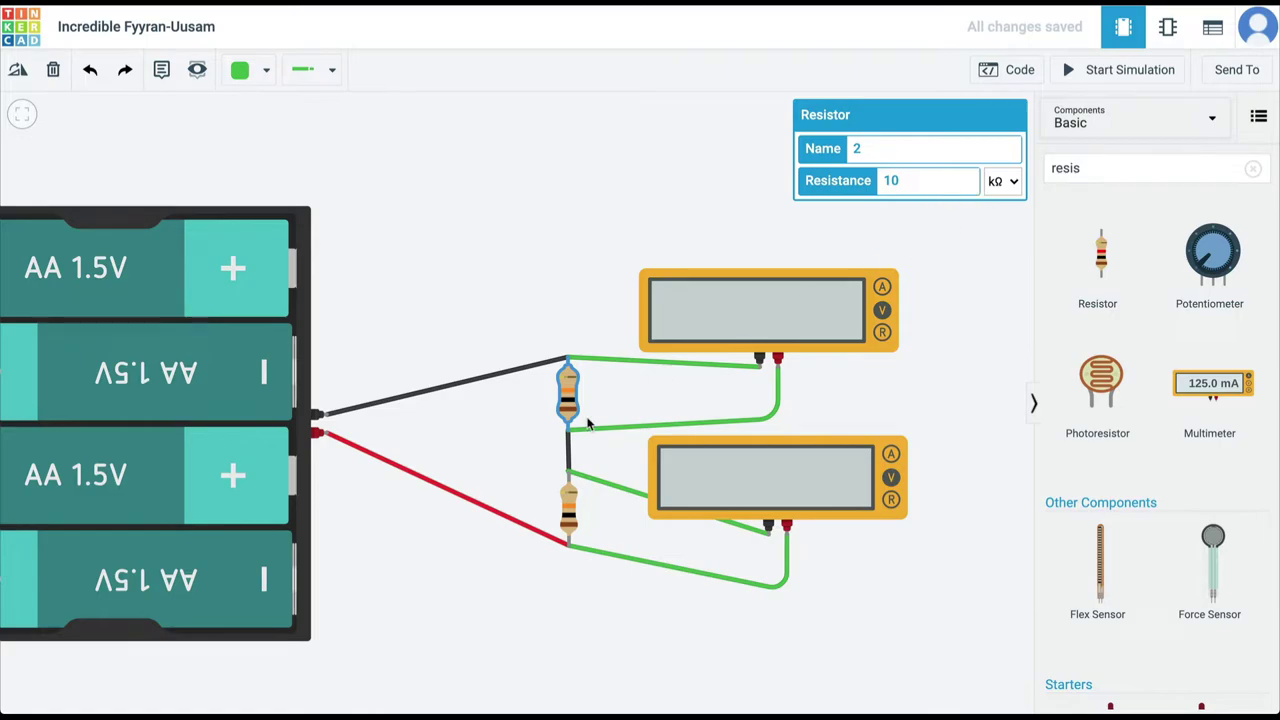
click(571, 505)
click(867, 597)
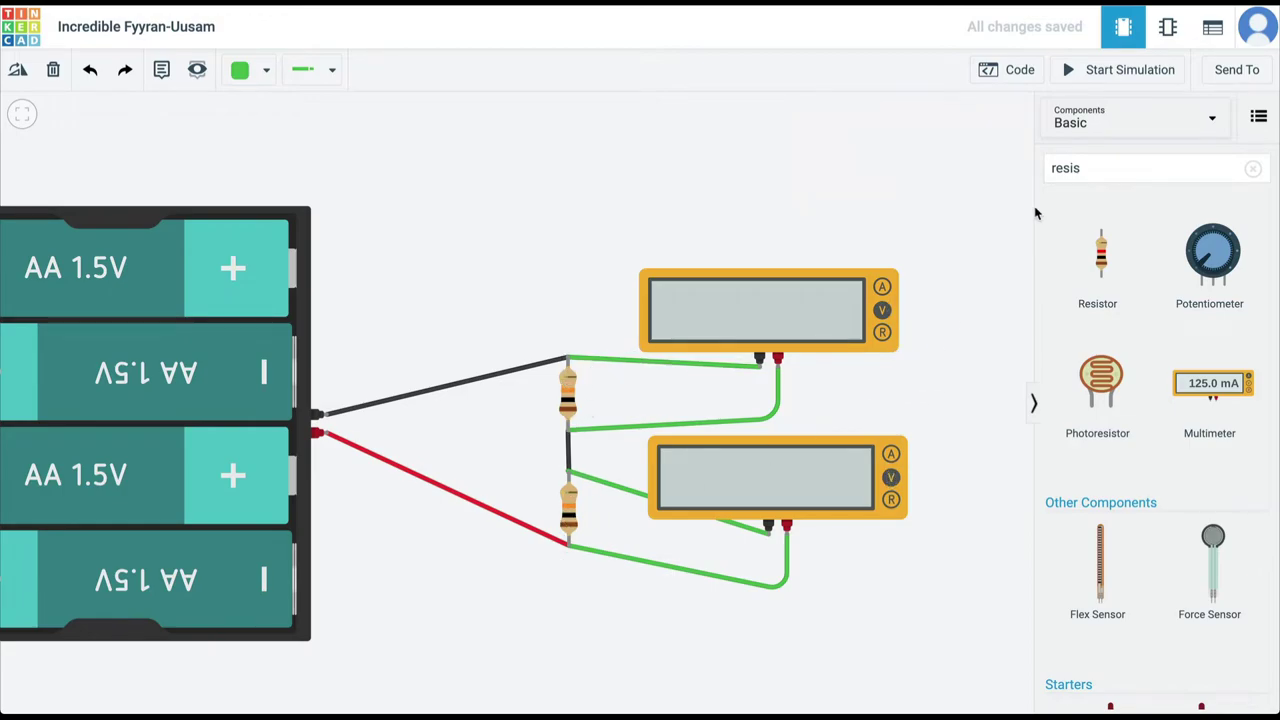
Run the simulation and raise the upper resistor's resistance to 100 kΩ and finally 1000 kΩ, comparing the voltage readings
click(1072, 70)
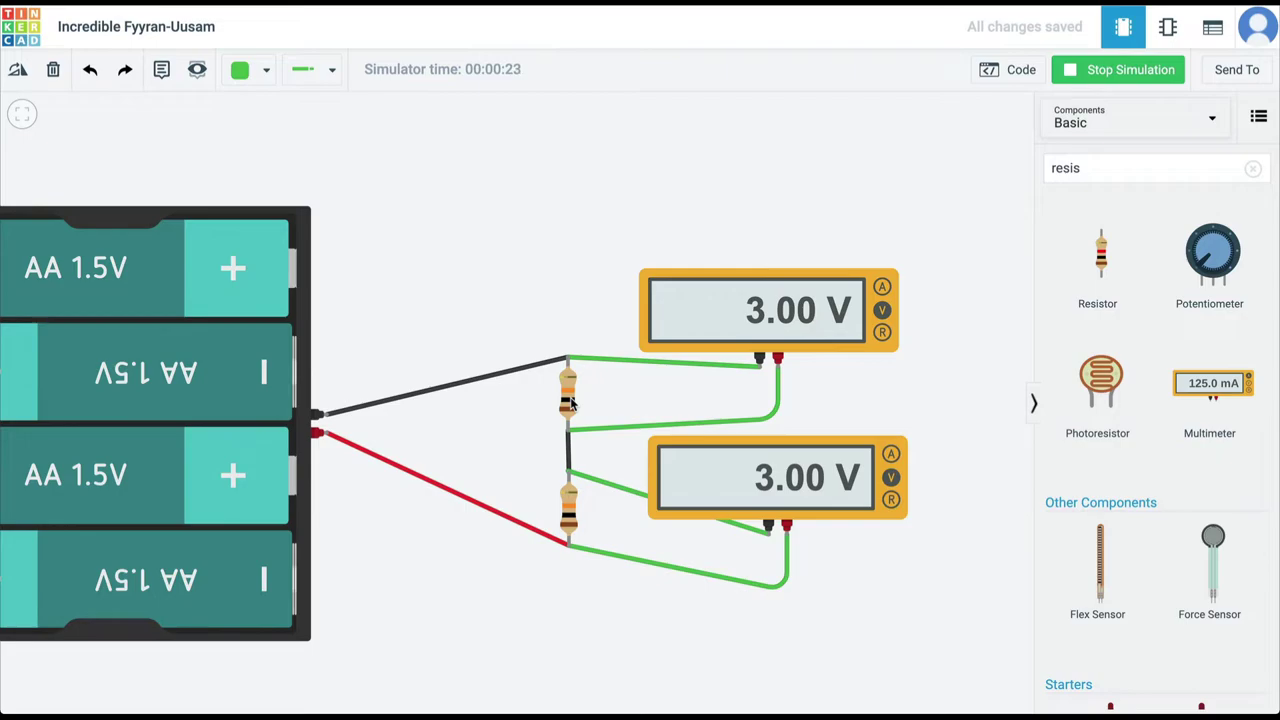
click(568, 395)
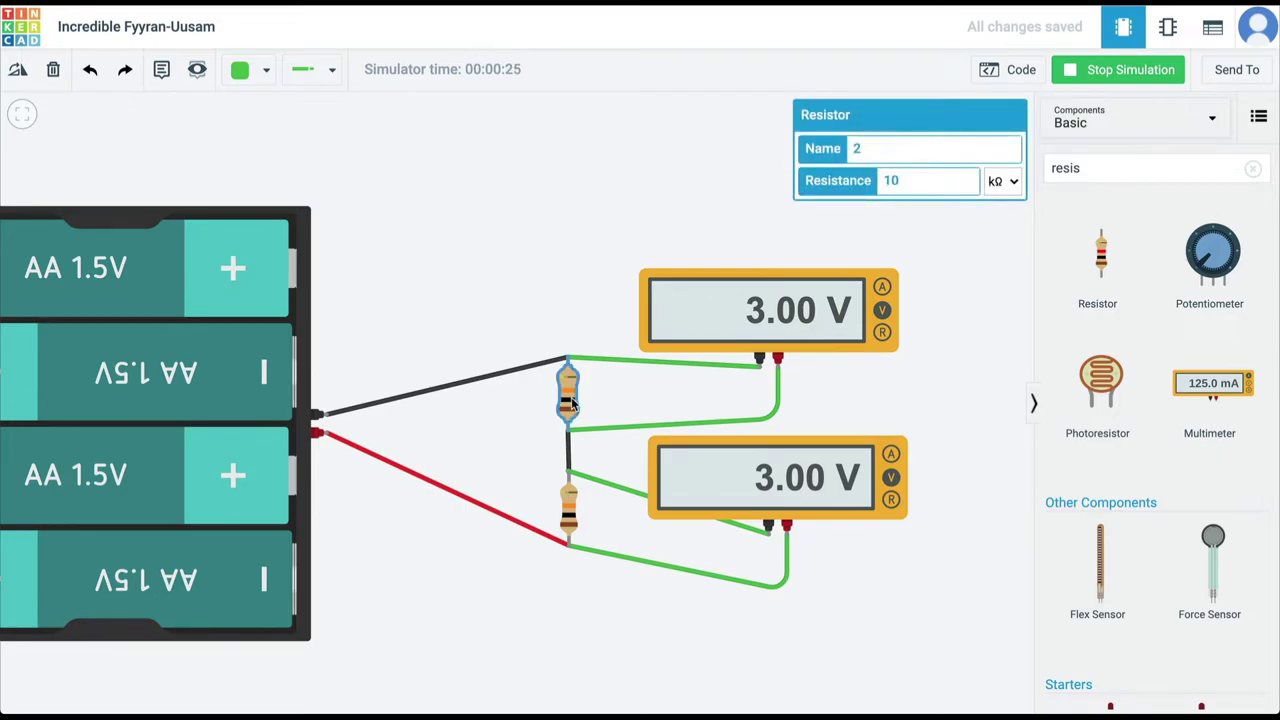
click(916, 180)
text(0)
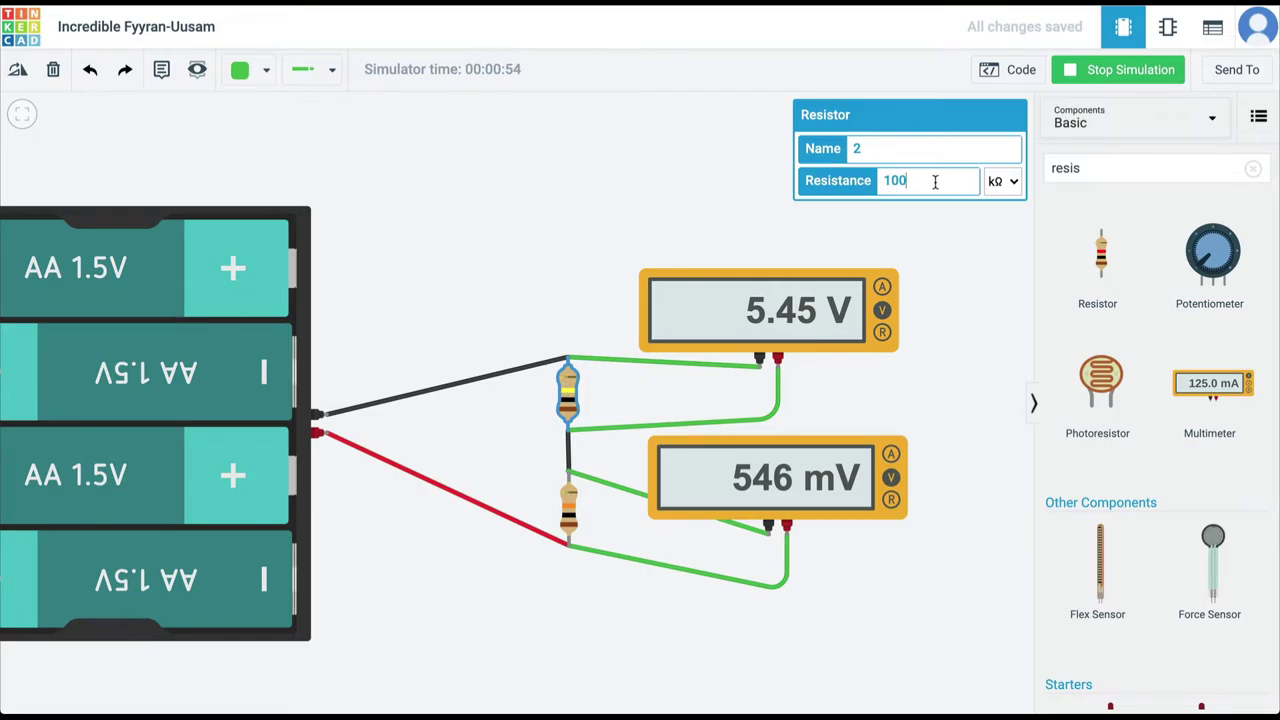
text(0)
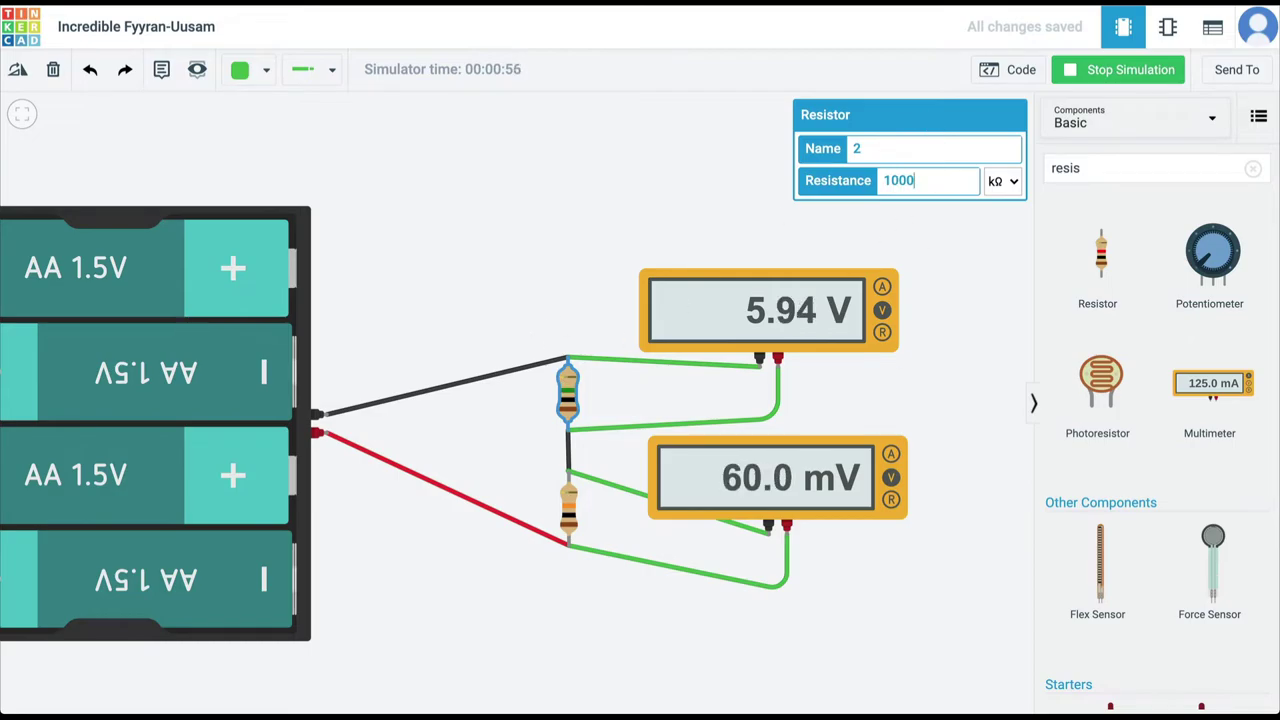
Raise the upper resistor's resistance to 100000 kΩ and finally 1000000 kΩ with the simulation running, comparing the two voltage readings
click(570, 512)
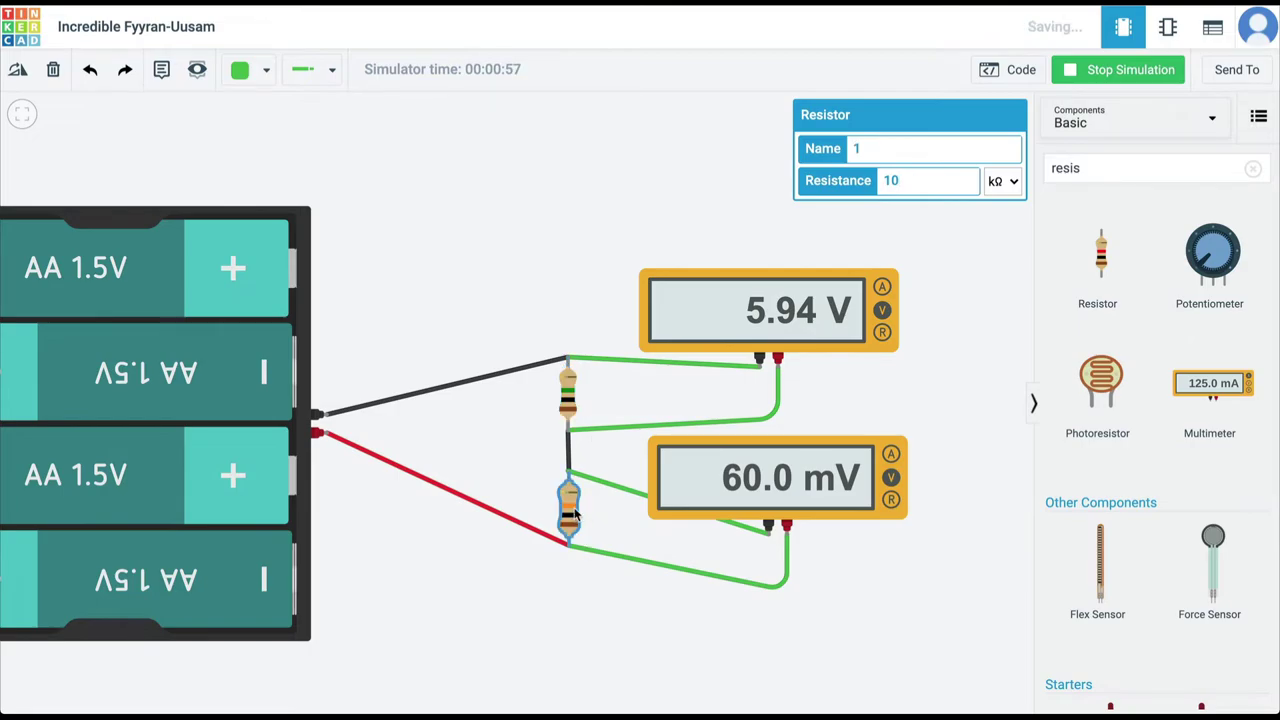
click(569, 388)
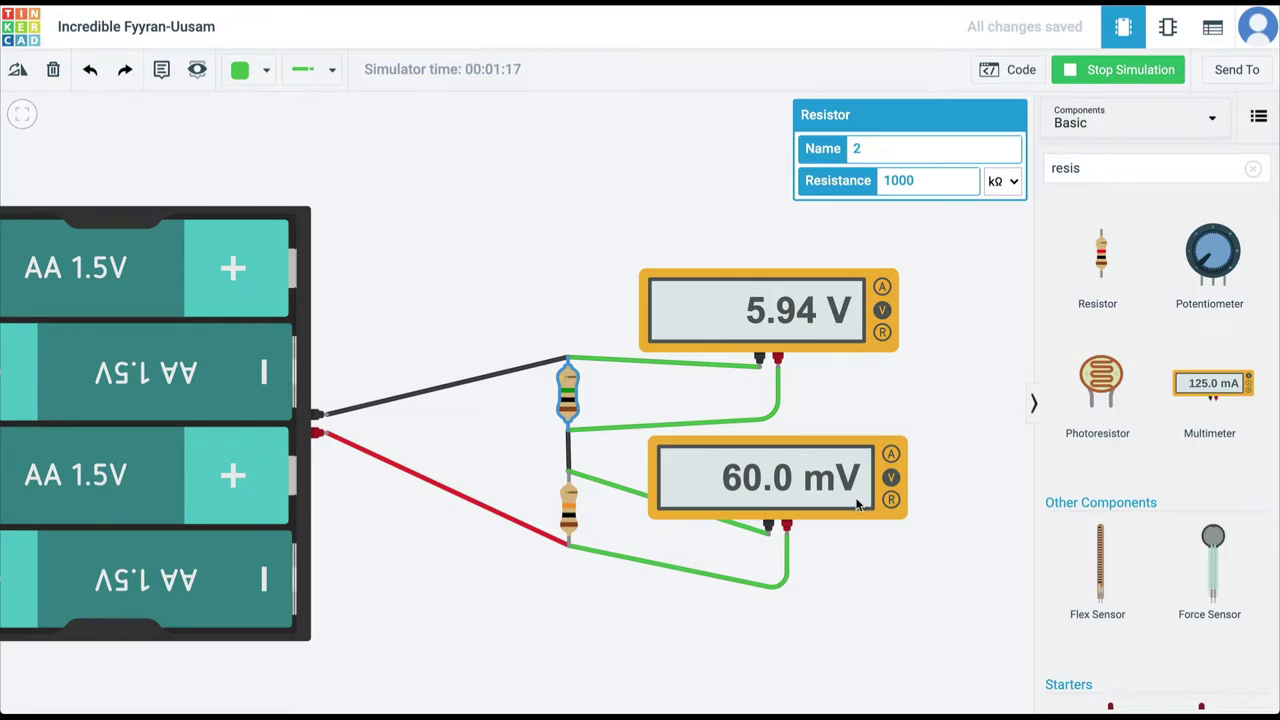
click(939, 184)
text(00)
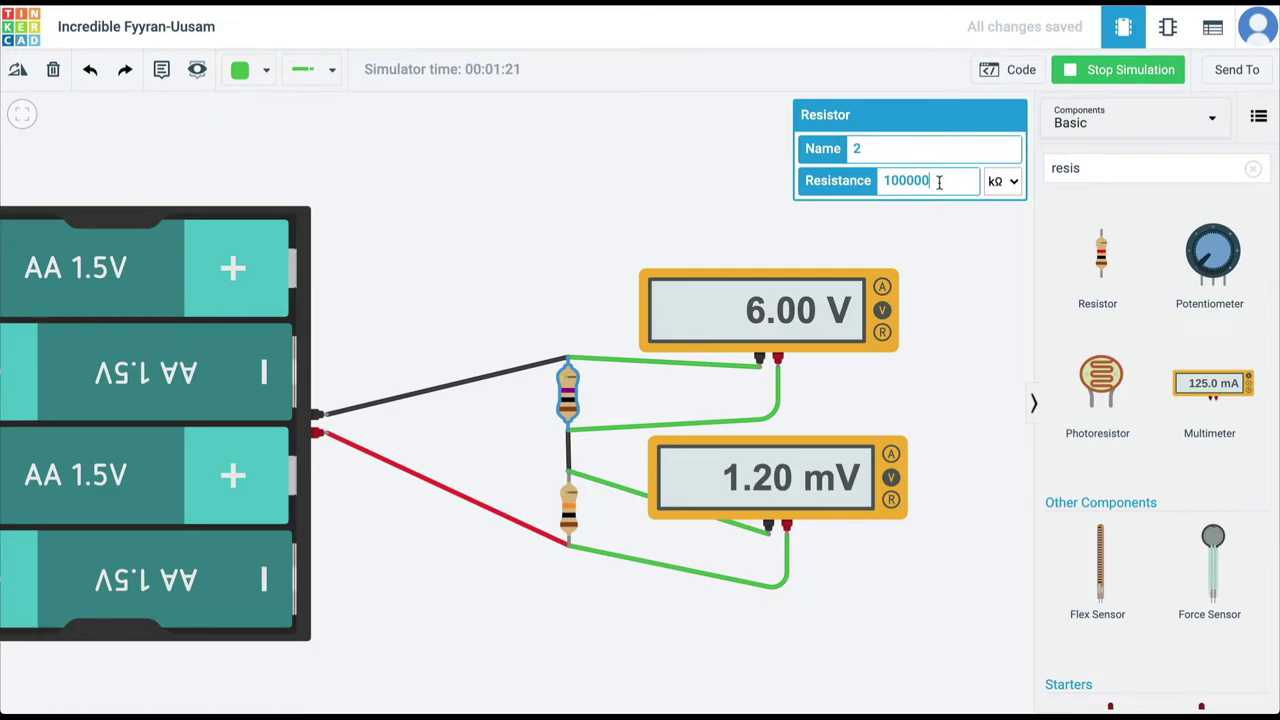
text(0)
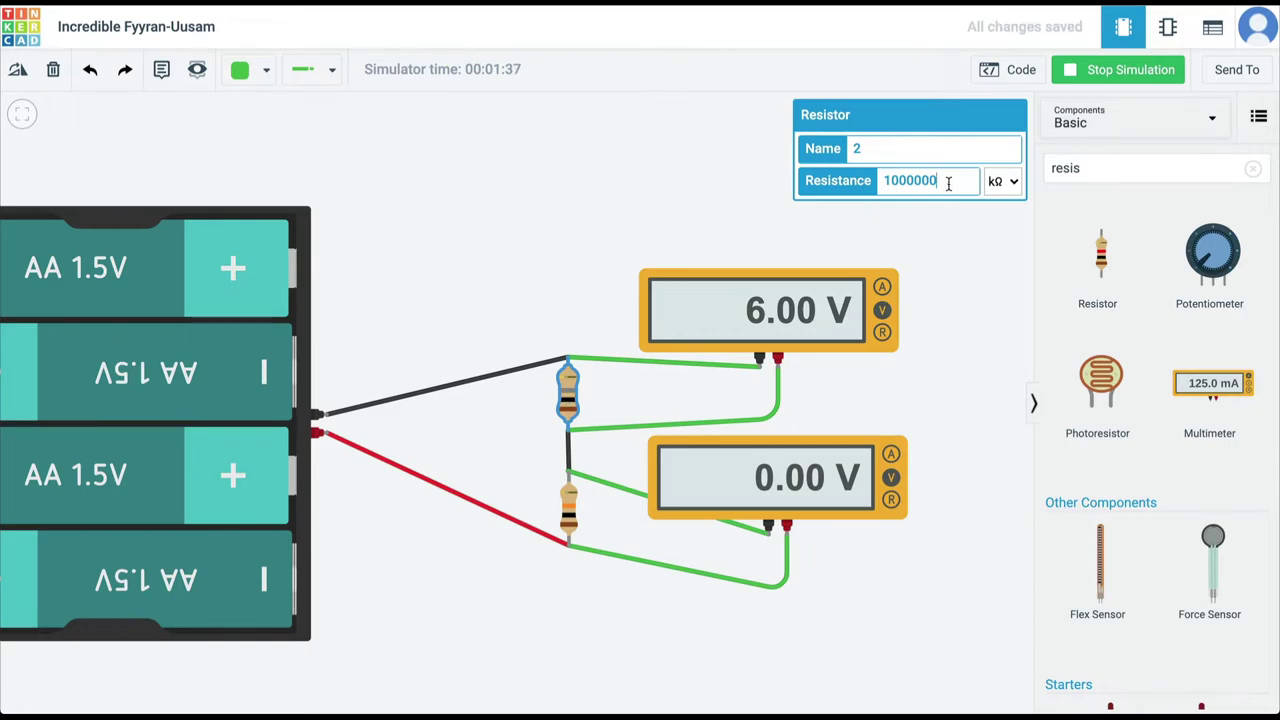
Set the upper resistor's resistance back to 10 kΩ
key(BackSpace)
key(BackSpace)
key(BackSpace)
key(BackSpace)
key(BackSpace)
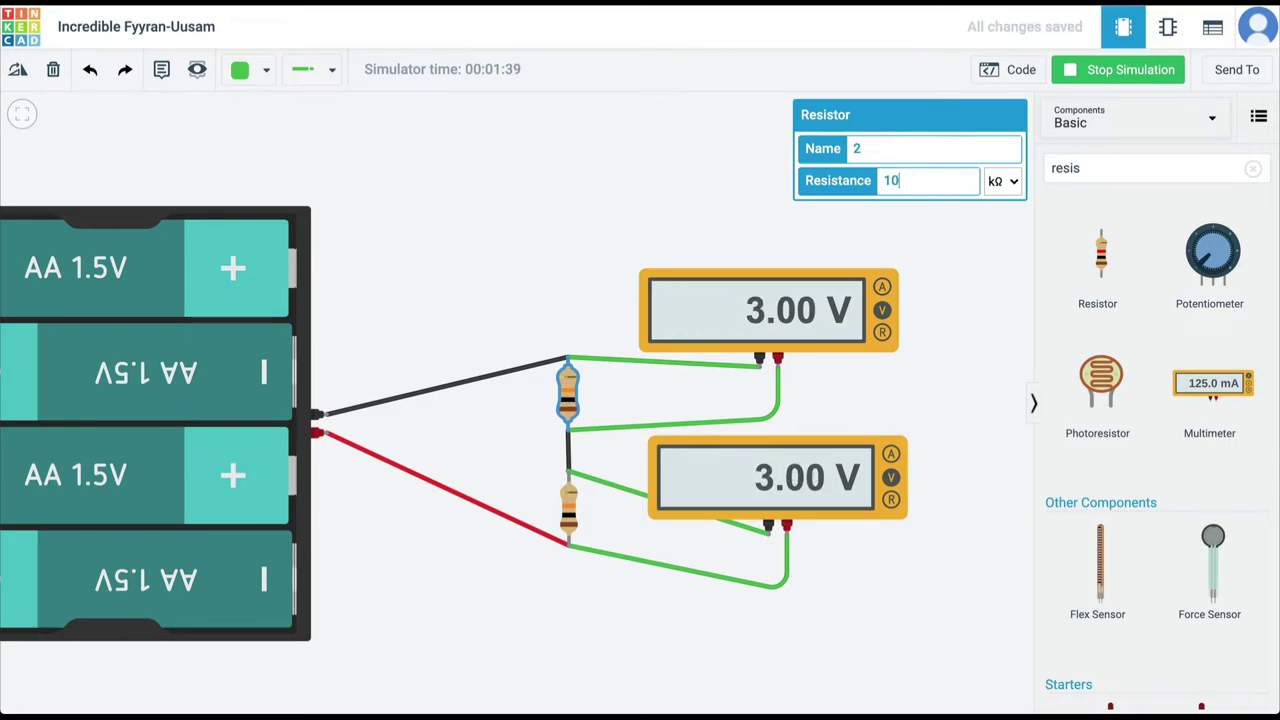
Raise the lower resistor's resistance through 100, 1000 and 10000 kΩ to 1000000 kΩ, comparing the two voltage readings
click(572, 512)
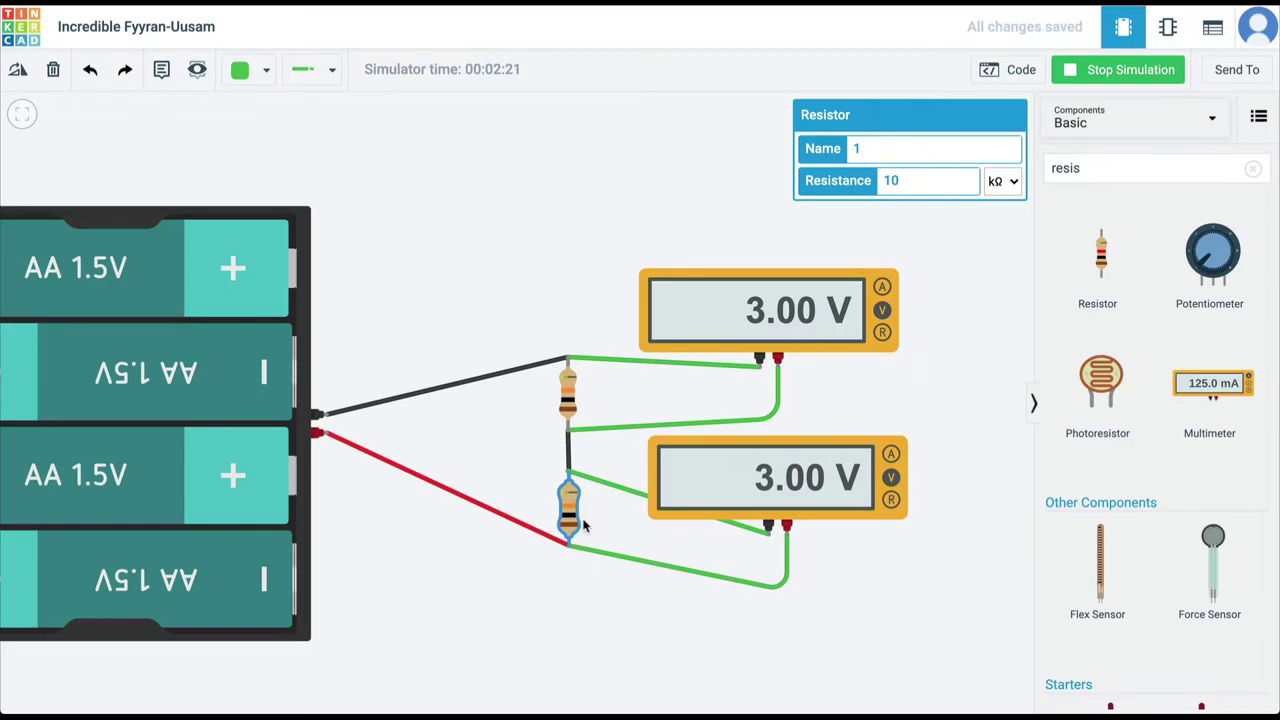
click(904, 183)
text(0)
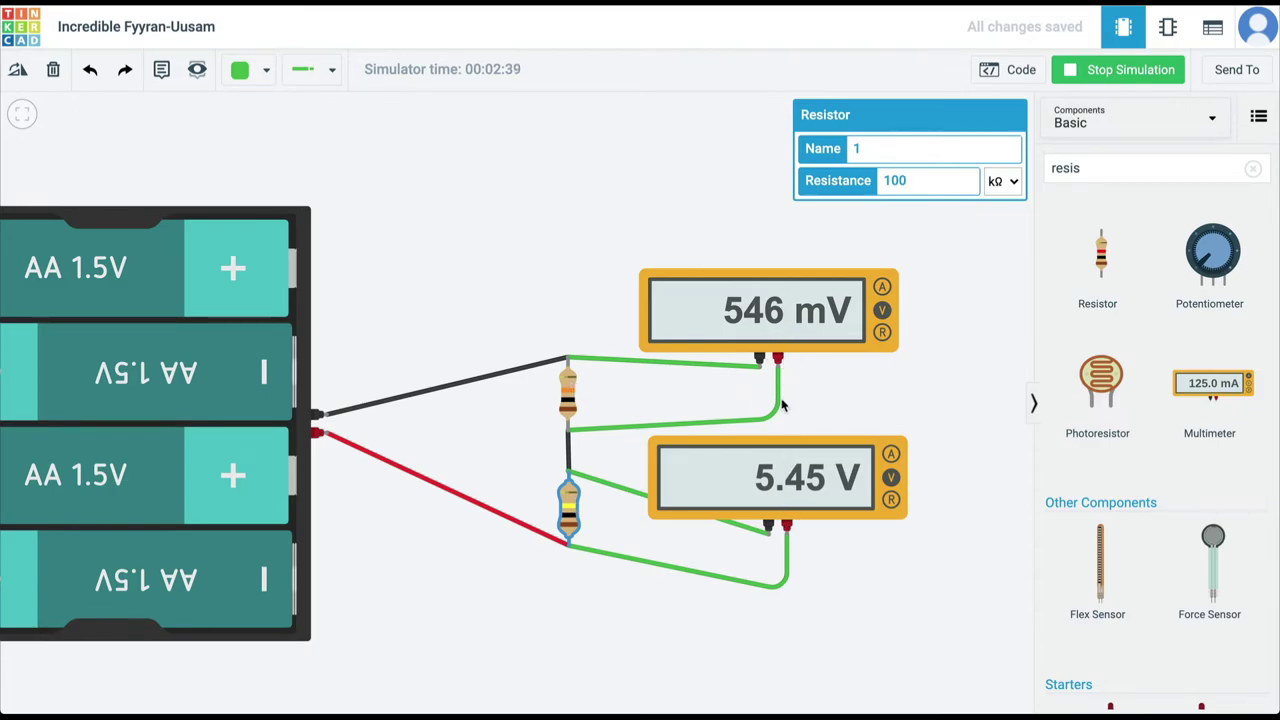
text(0)
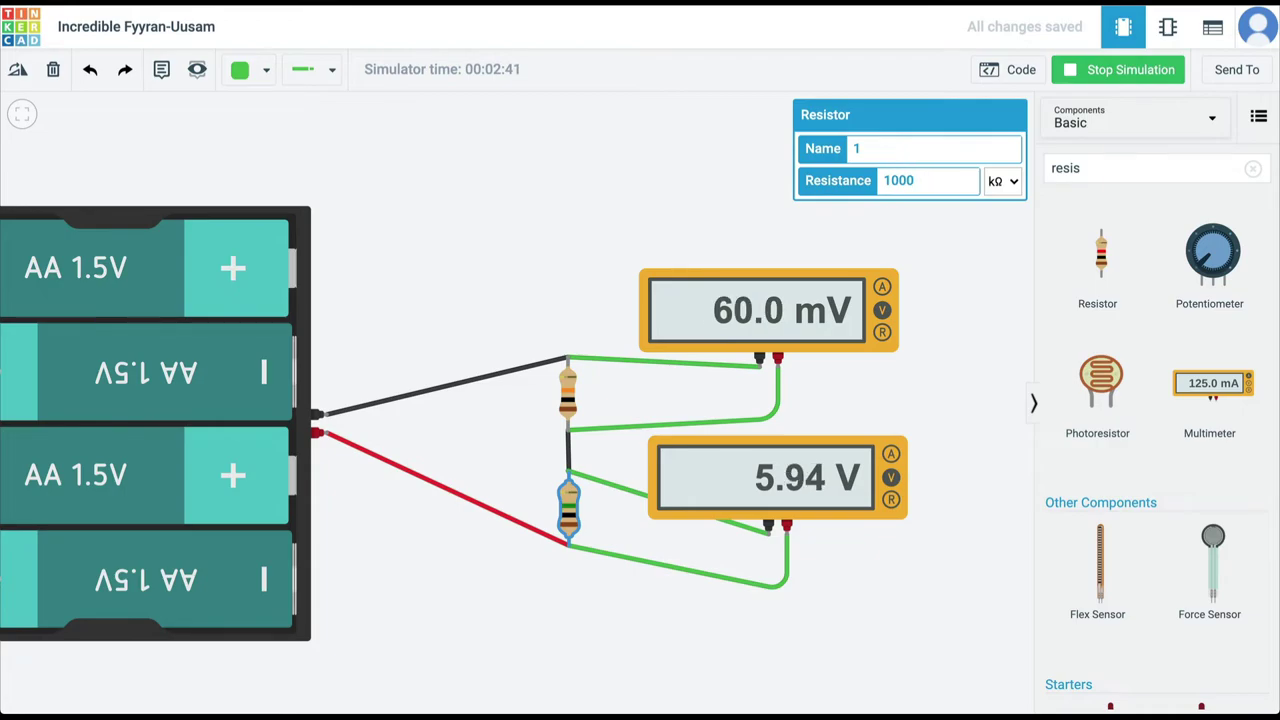
text(0)
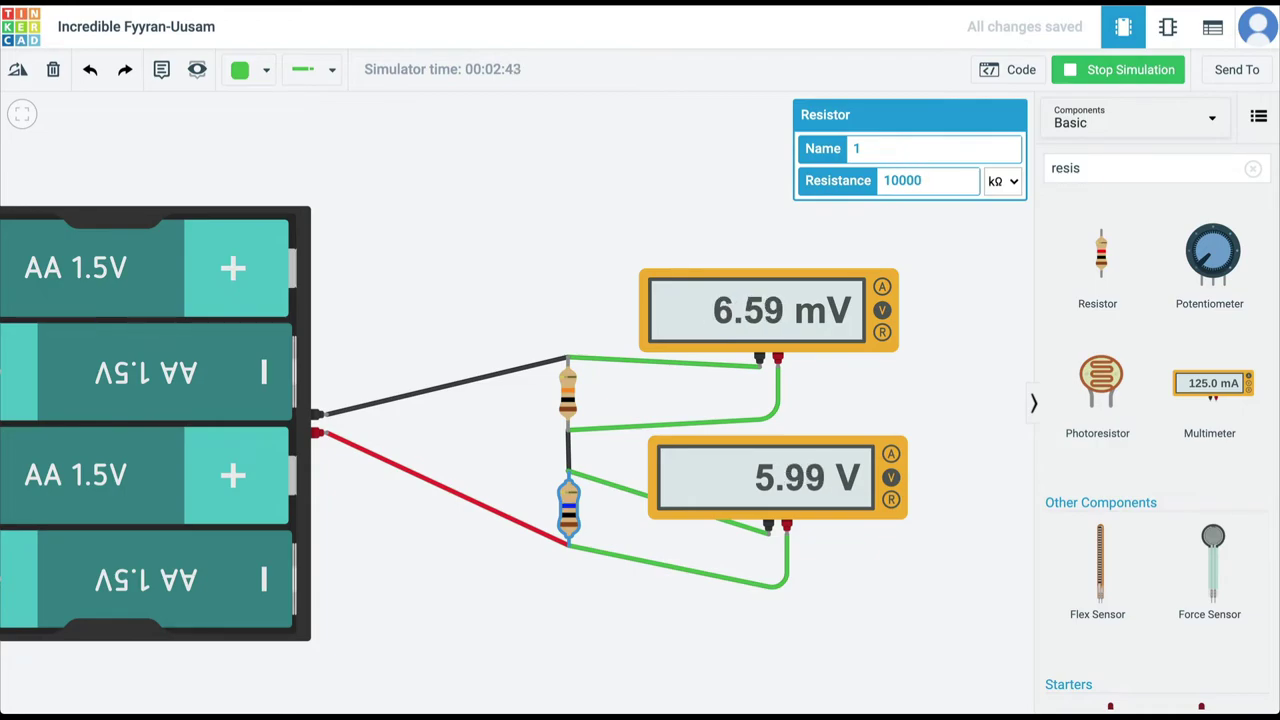
text(00)
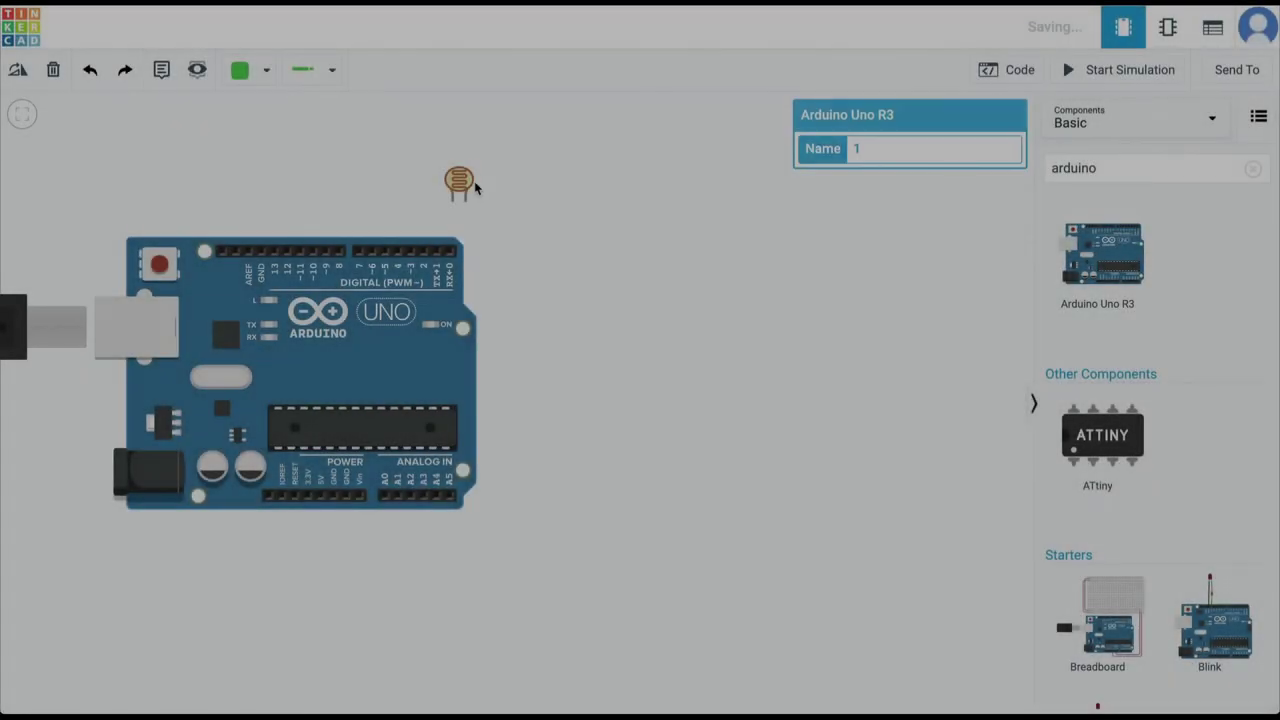
Move the photoresistor clear of the Arduino Uno and wire the board's 5V pin to the photoresistor's right terminal
drag(460, 181, 653, 297)
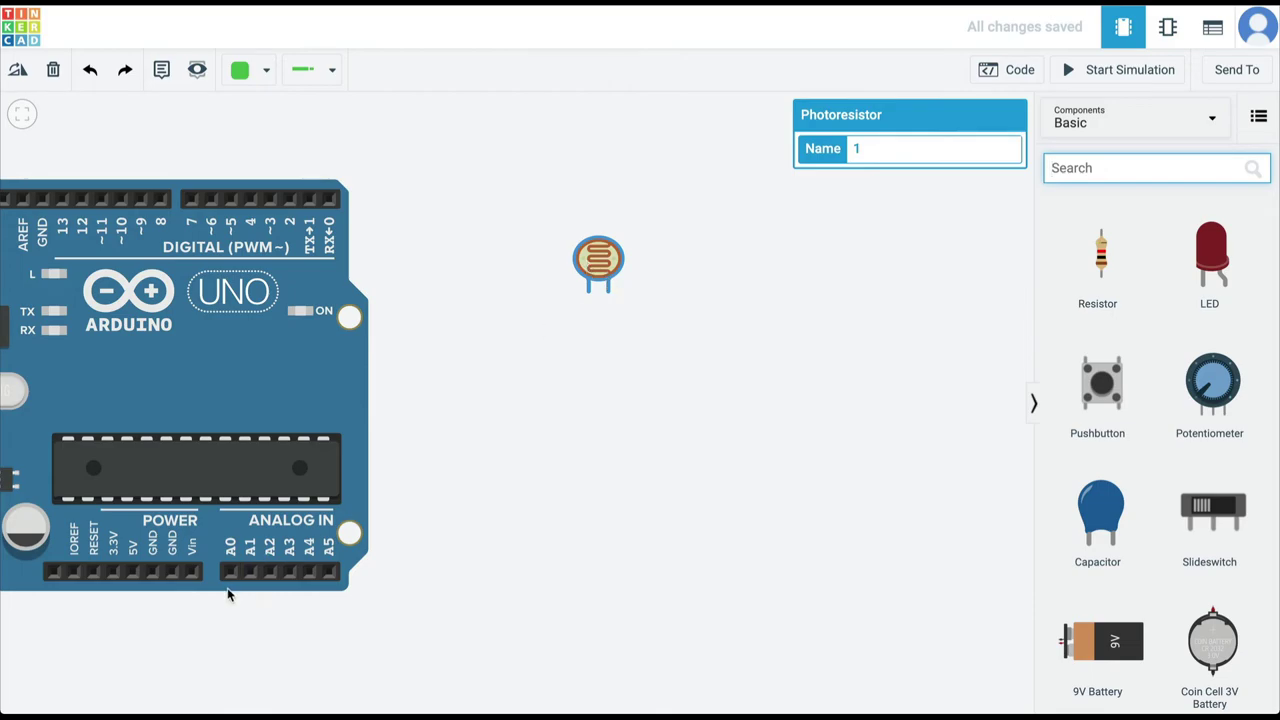
click(133, 573)
click(131, 660)
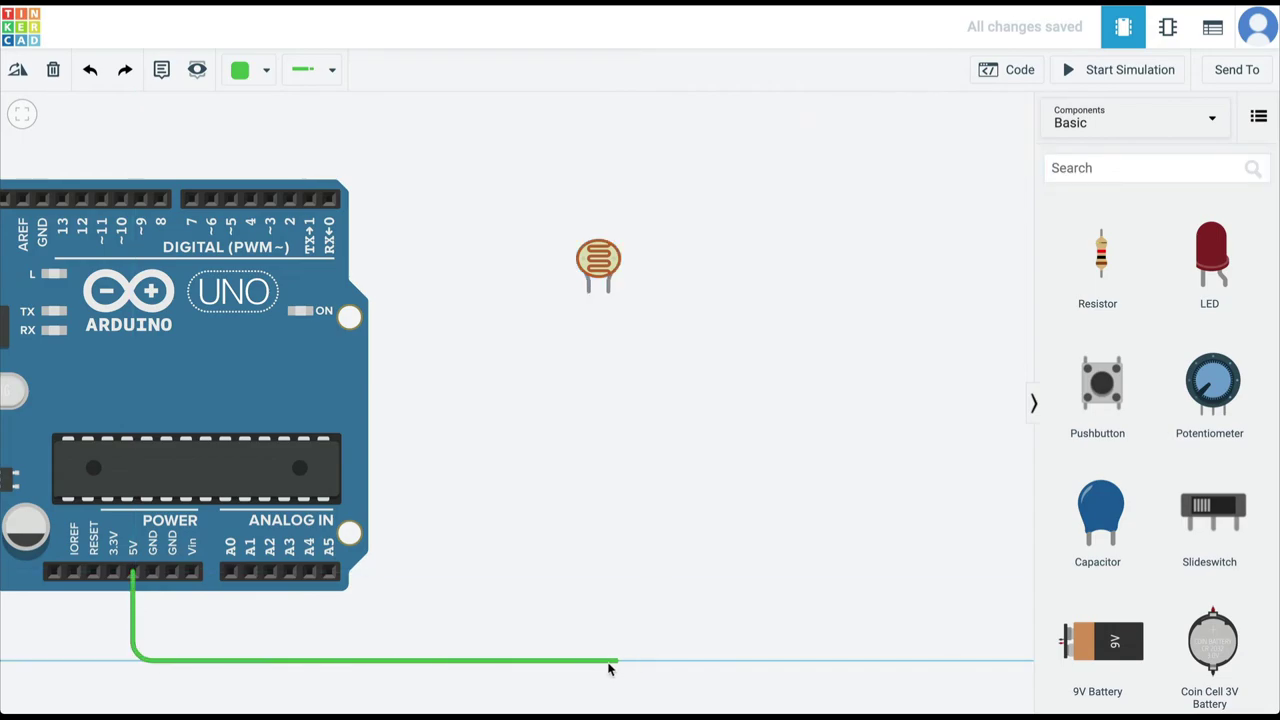
click(612, 662)
click(609, 290)
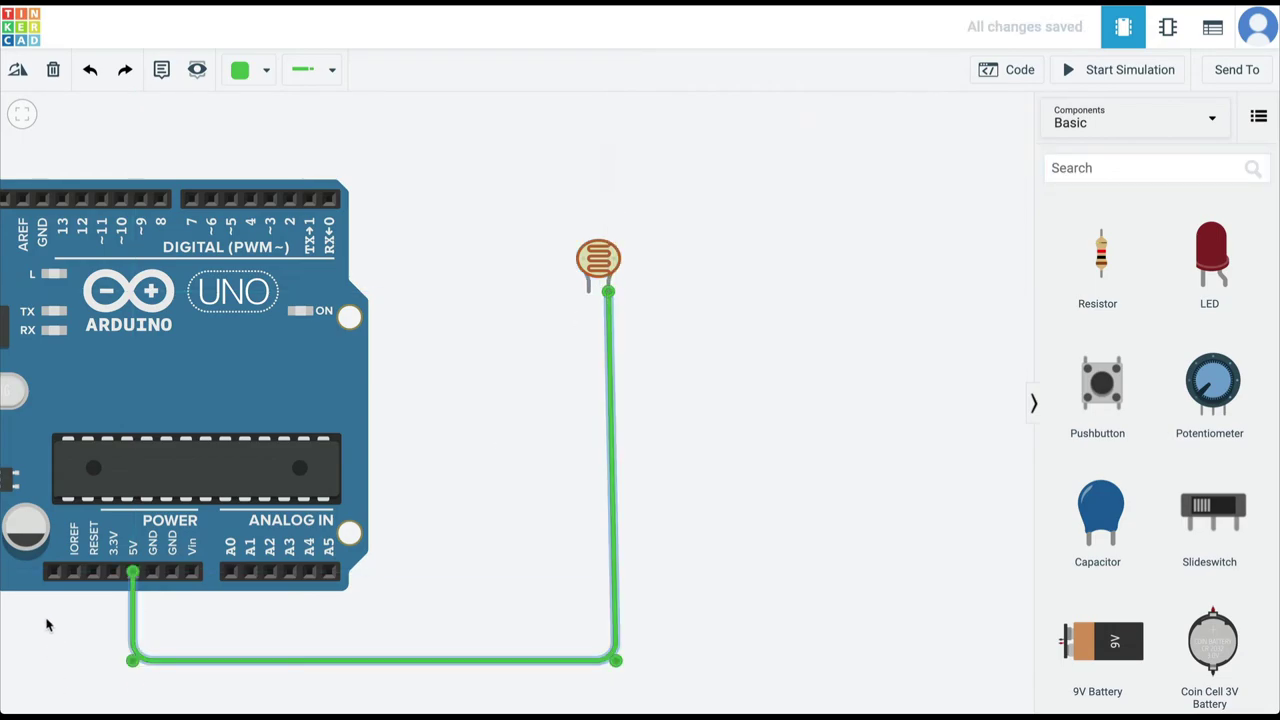
Wire the Arduino's GND pin beside 5V to the photoresistor's left terminal, routing the wire below the board
click(152, 574)
click(154, 626)
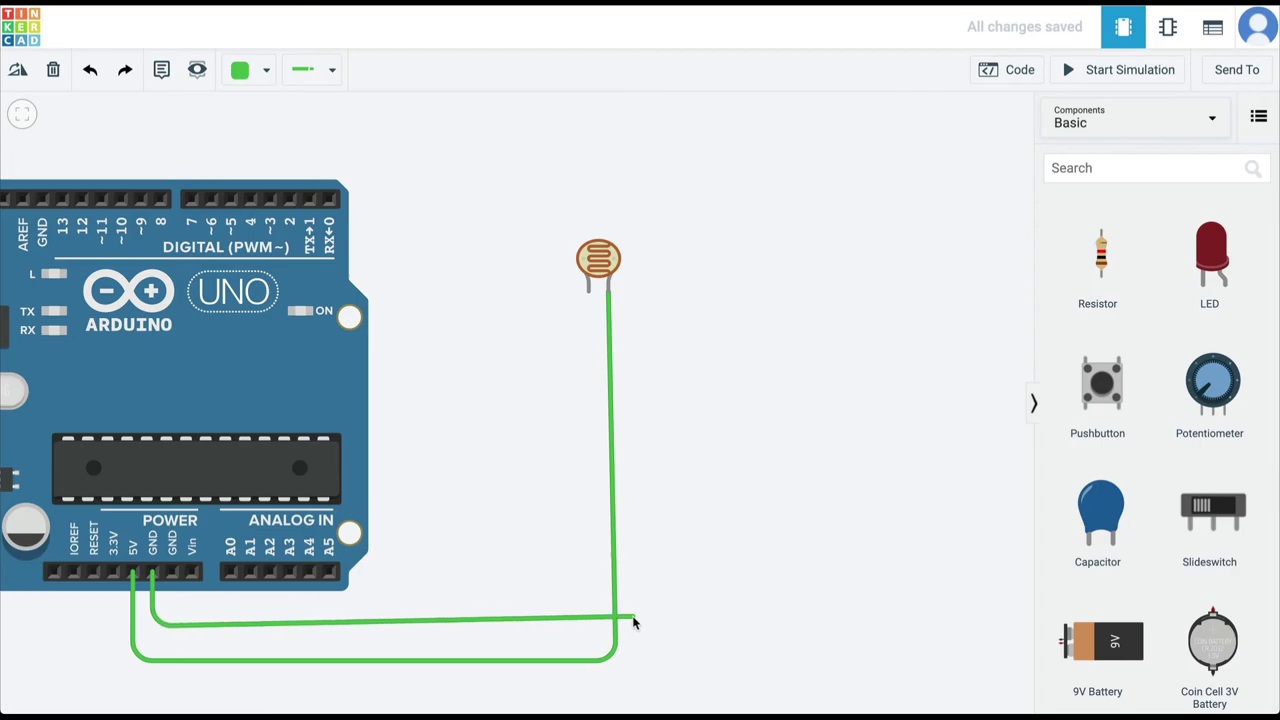
click(581, 626)
click(591, 295)
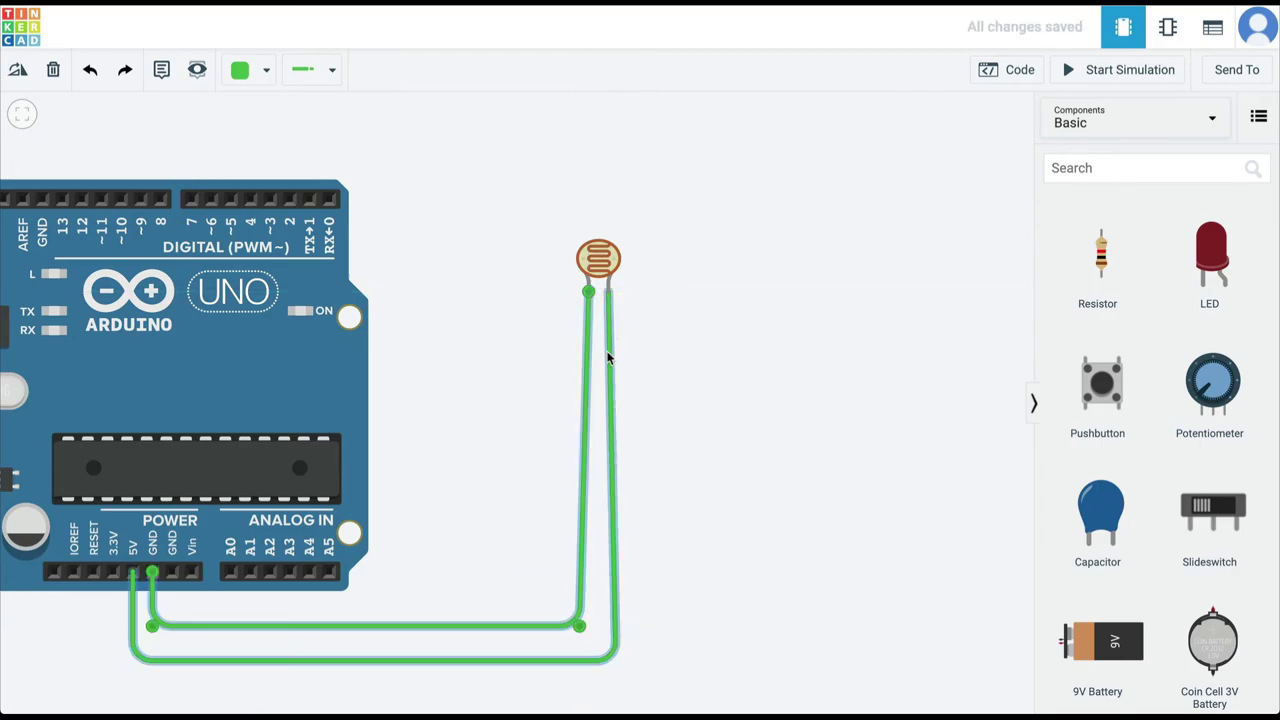
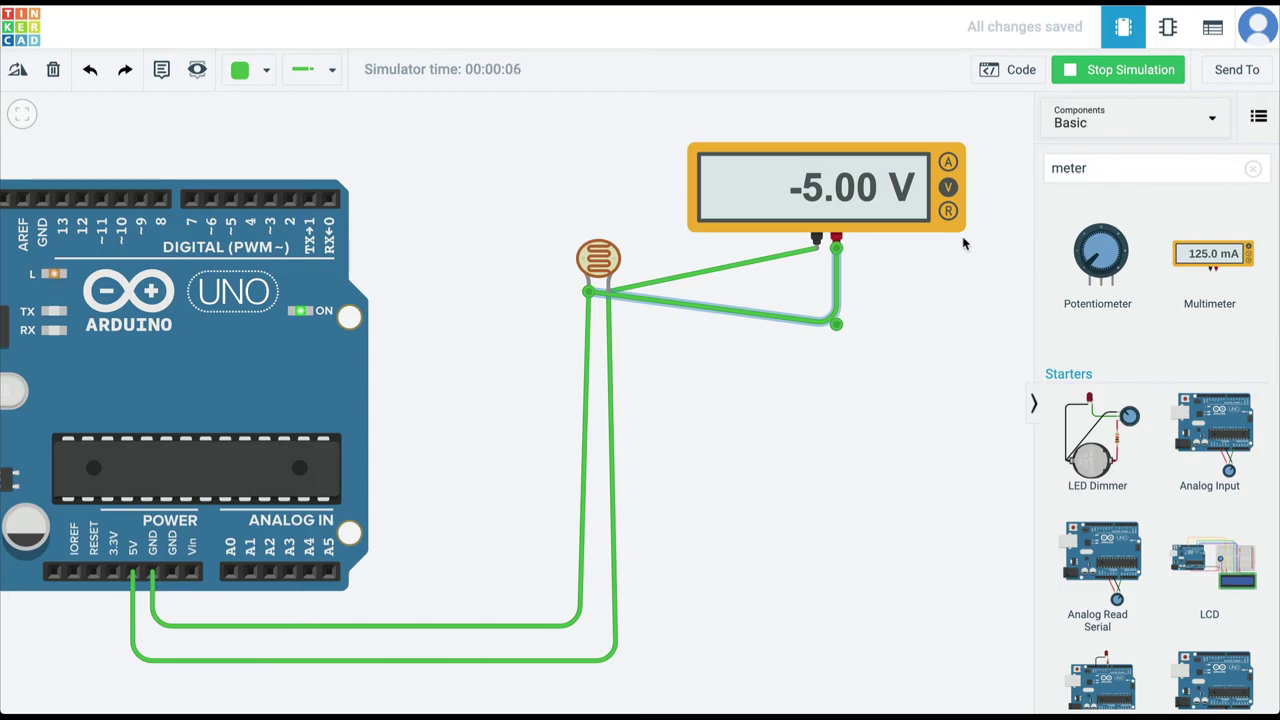
Increase the light level on the photoresistor in the running simulation and check the multimeter's voltage reading
click(597, 262)
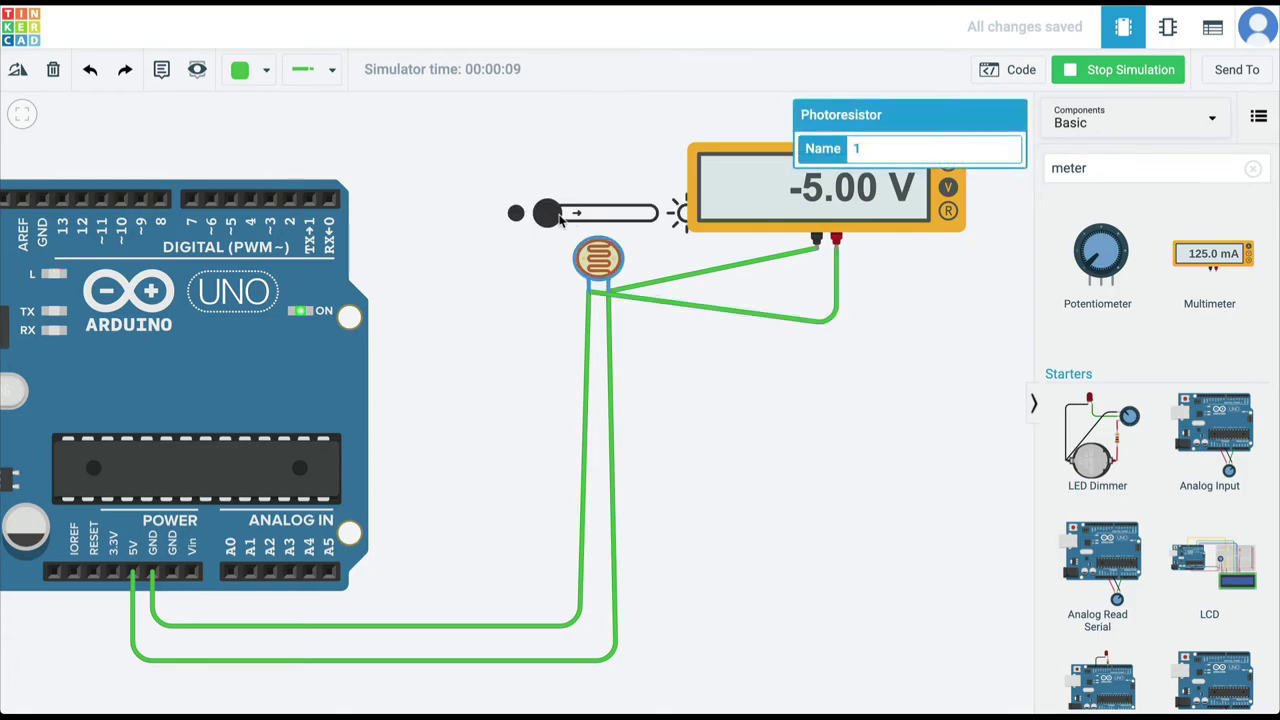
drag(552, 217, 621, 214)
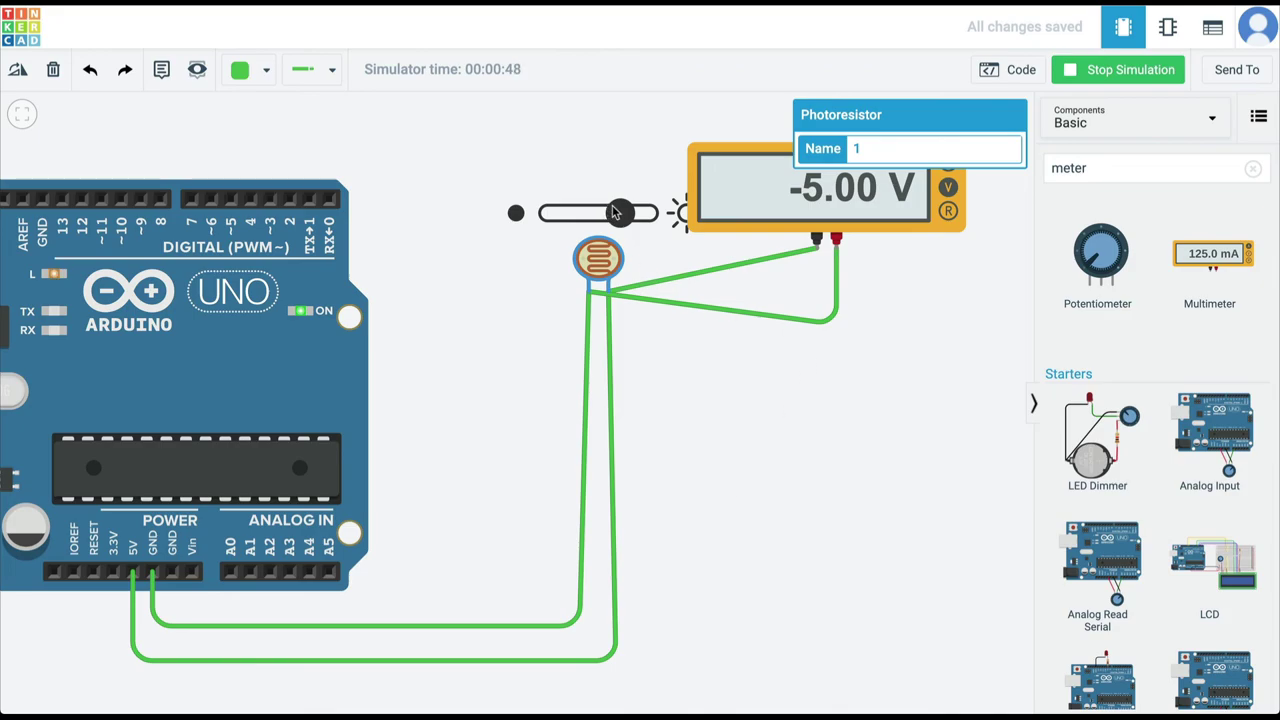
mouse_move(616, 213)
mouse_down()
mouse_move(562, 213)
mouse_move(651, 213)
mouse_move(580, 211)
mouse_move(636, 203)
mouse_up()
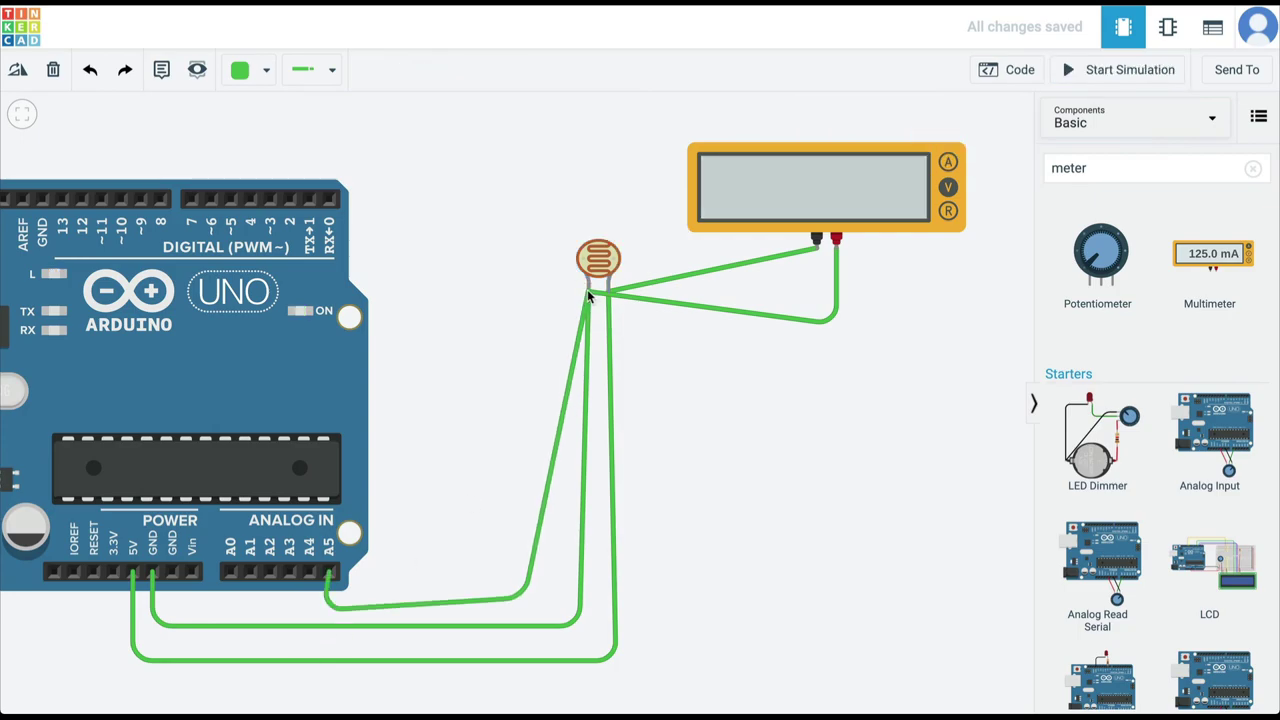
Finish the wire from analog pin A5 to the photoresistor's Terminal 1, and vary the light level in simulation to check the voltage
click(586, 289)
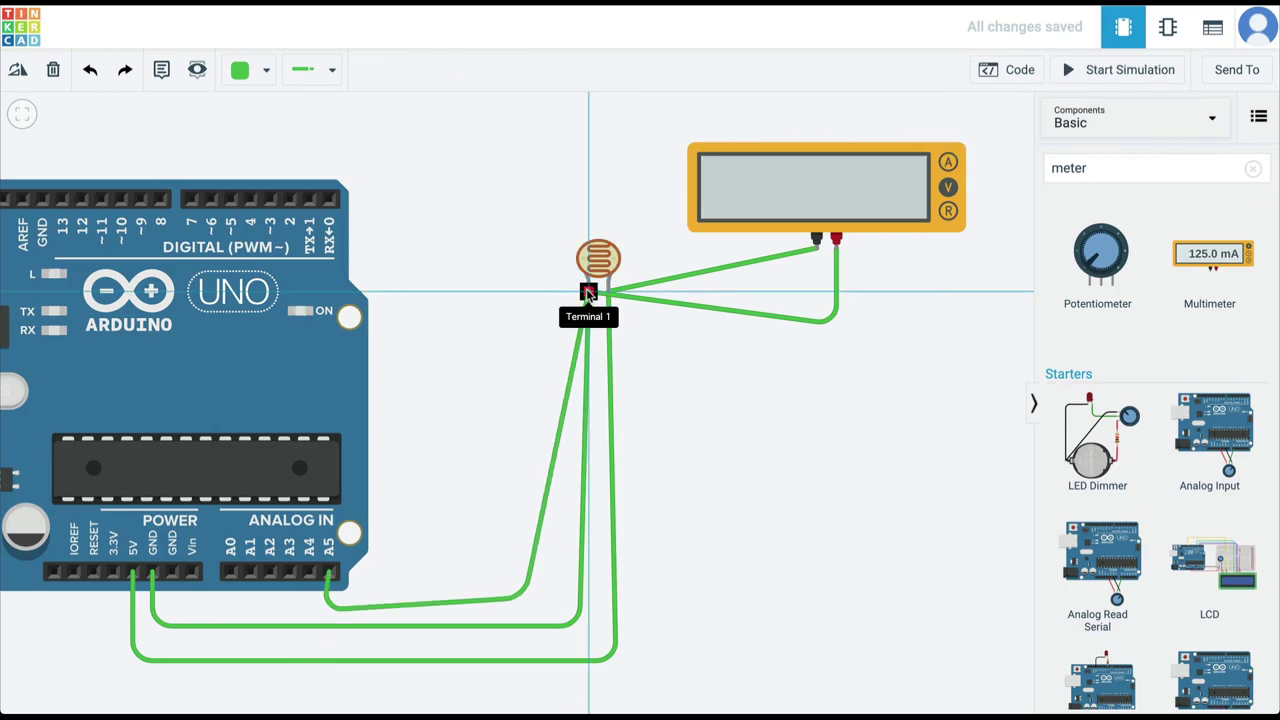
click(1112, 72)
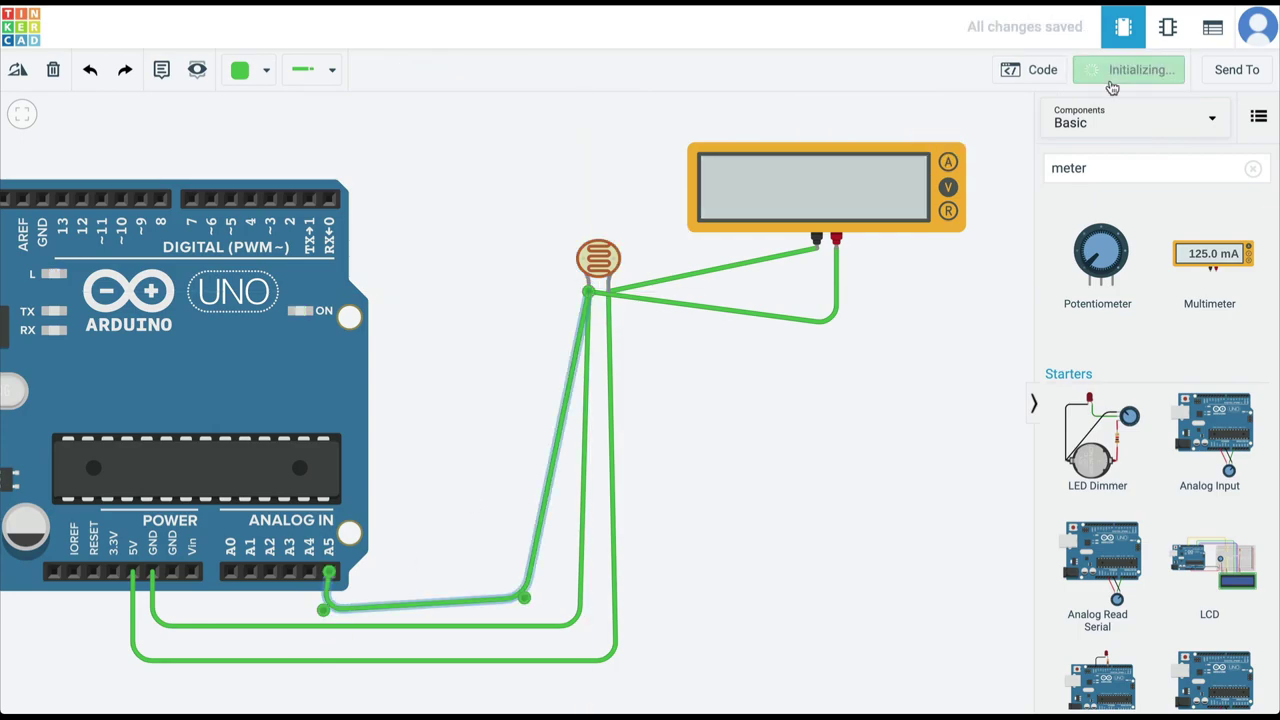
click(602, 256)
drag(566, 213, 610, 214)
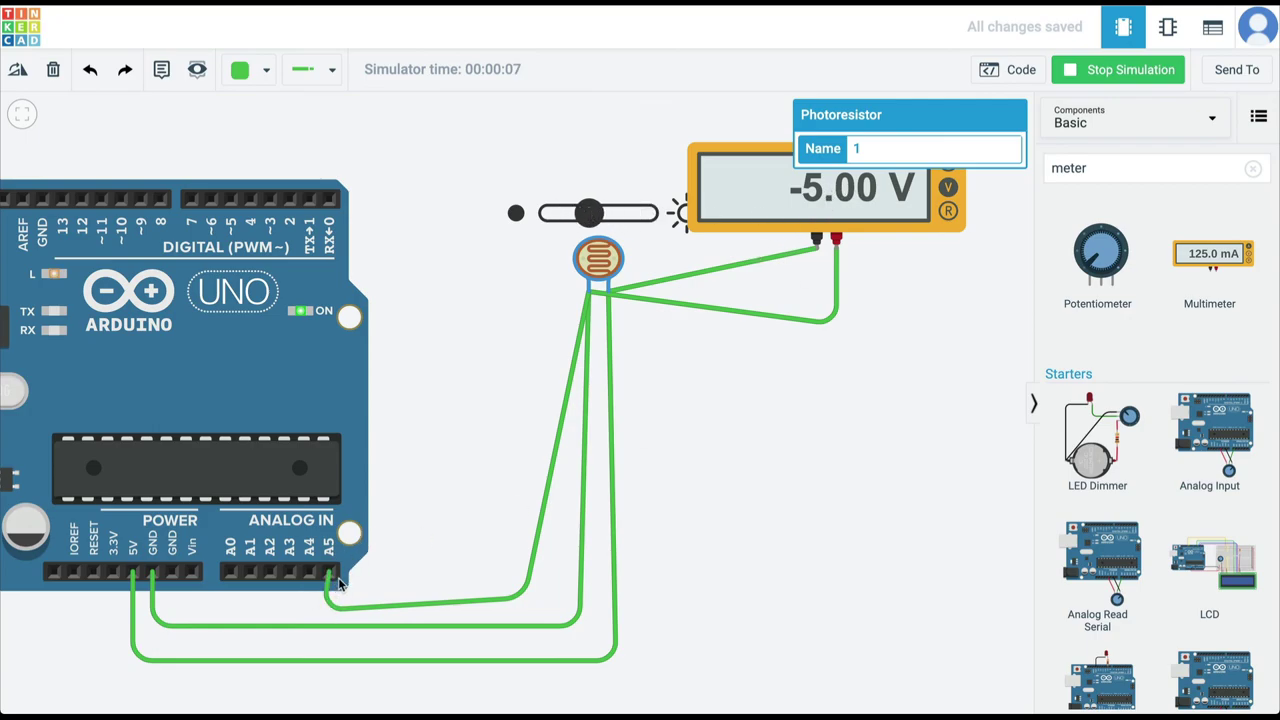
click(831, 606)
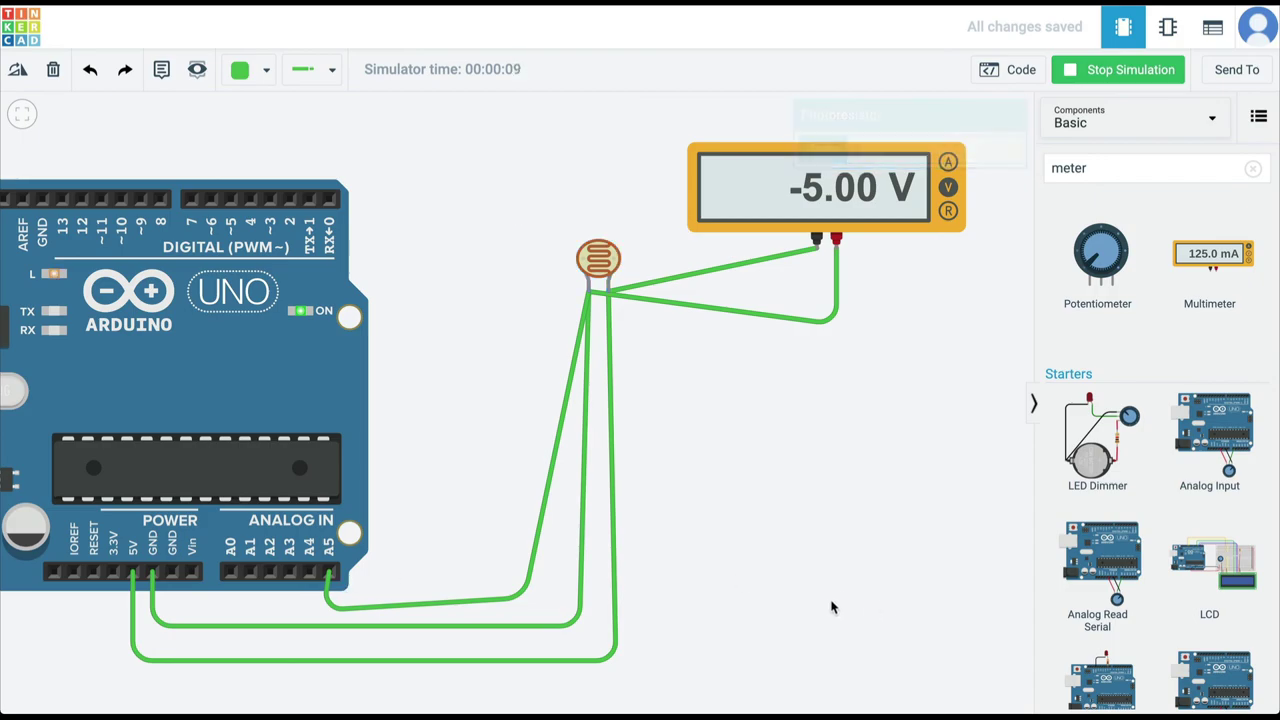